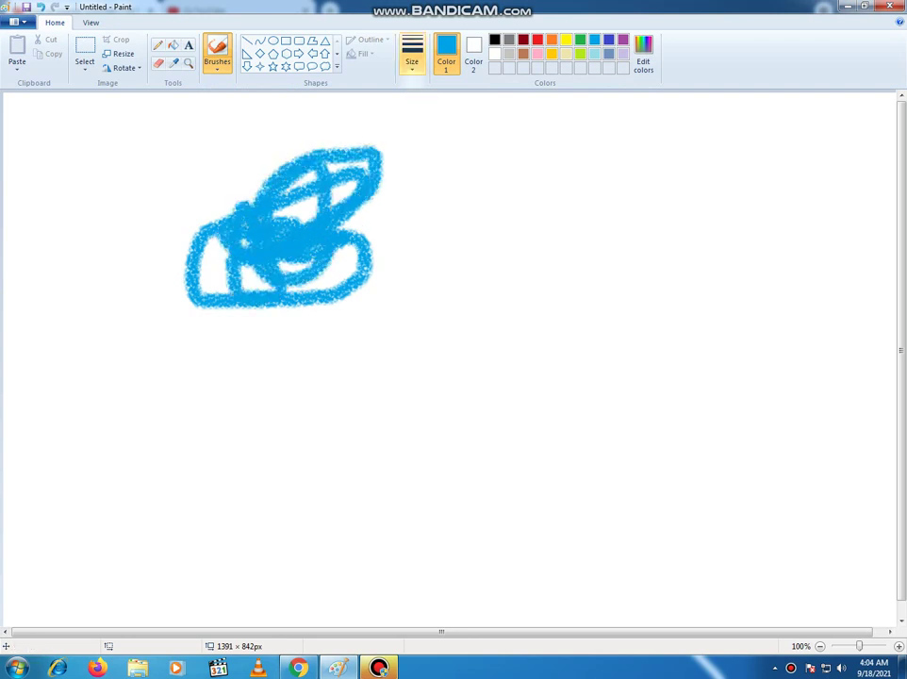
Change the brush size and fill the turquoise scribble into one solid, enlarged blob
{"action": "left_click", "coordinate": [412, 55]}
{"action": "left_click", "coordinate": [442, 141]}
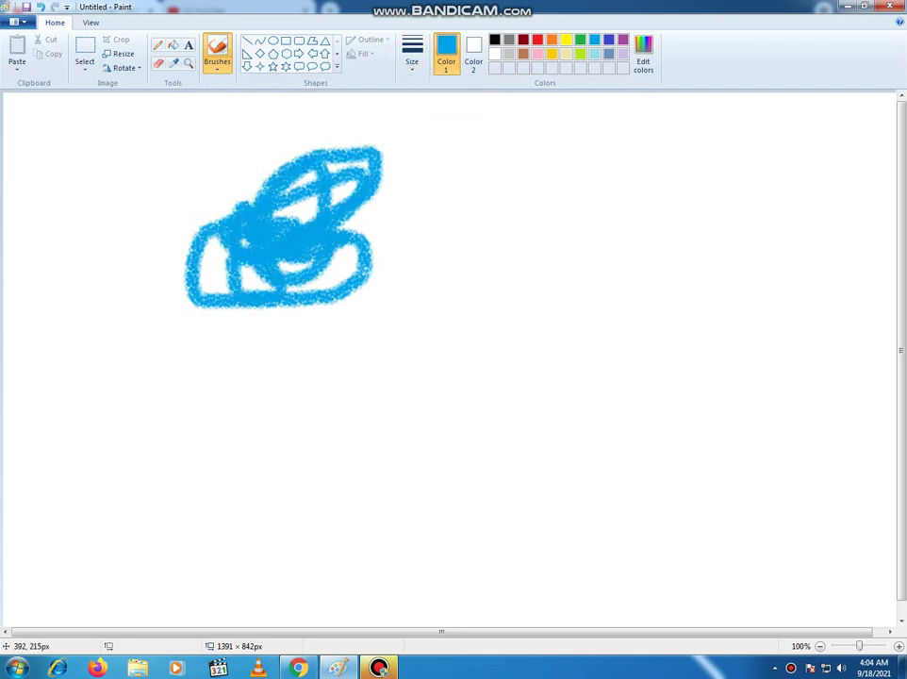
{"action": "mouse_move", "coordinate": [258, 264]}
{"action": "left_mouse_down"}
{"action": "mouse_move", "coordinate": [336, 248]}
{"action": "mouse_move", "coordinate": [324, 209]}
{"action": "mouse_move", "coordinate": [290, 268]}
{"action": "mouse_move", "coordinate": [371, 238]}
{"action": "mouse_move", "coordinate": [330, 214]}
{"action": "left_mouse_up"}
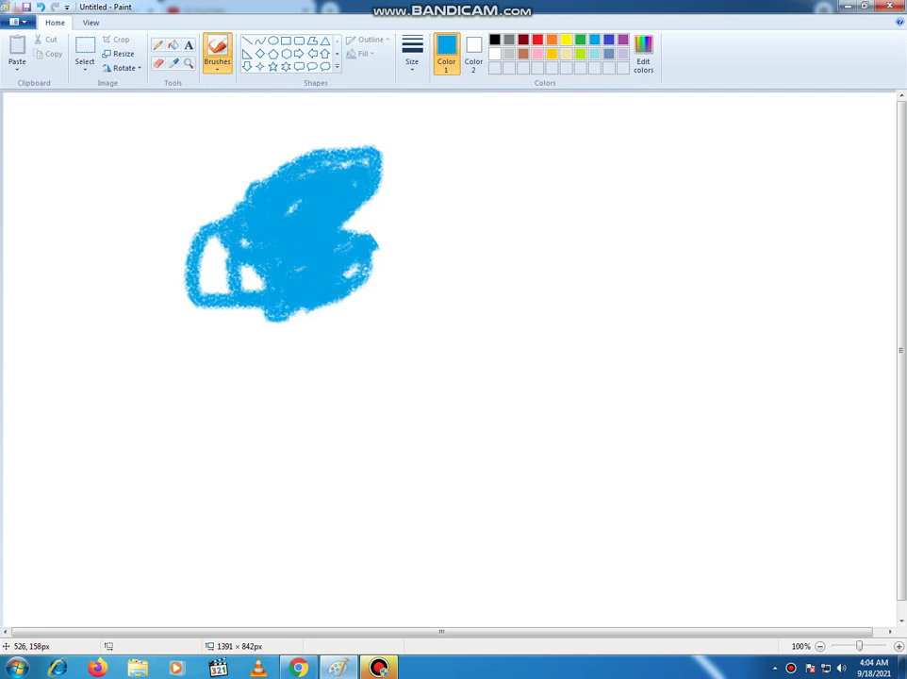
{"action": "mouse_move", "coordinate": [296, 142]}
{"action": "left_mouse_down"}
{"action": "mouse_move", "coordinate": [202, 270]}
{"action": "mouse_move", "coordinate": [303, 313]}
{"action": "mouse_move", "coordinate": [273, 293]}
{"action": "left_mouse_up"}
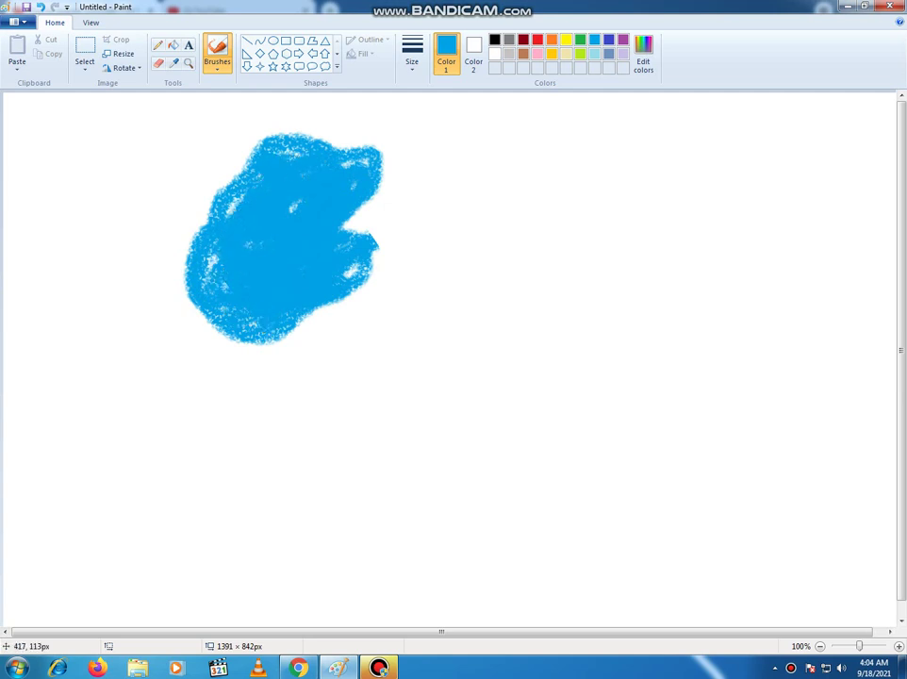
{"action": "left_click_drag", "start_coordinate": [359, 218], "coordinate": [383, 166]}
{"action": "mouse_move", "coordinate": [310, 143]}
{"action": "left_mouse_down"}
{"action": "mouse_move", "coordinate": [378, 148]}
{"action": "mouse_move", "coordinate": [372, 245]}
{"action": "mouse_move", "coordinate": [190, 307]}
{"action": "mouse_move", "coordinate": [175, 240]}
{"action": "mouse_move", "coordinate": [242, 141]}
{"action": "mouse_move", "coordinate": [372, 129]}
{"action": "mouse_move", "coordinate": [377, 203]}
{"action": "mouse_move", "coordinate": [345, 291]}
{"action": "mouse_move", "coordinate": [234, 335]}
{"action": "mouse_move", "coordinate": [178, 282]}
{"action": "mouse_move", "coordinate": [204, 212]}
{"action": "mouse_move", "coordinate": [266, 169]}
{"action": "mouse_move", "coordinate": [220, 180]}
{"action": "mouse_move", "coordinate": [230, 300]}
{"action": "left_mouse_up"}
{"action": "left_click_drag", "start_coordinate": [286, 319], "coordinate": [170, 303]}
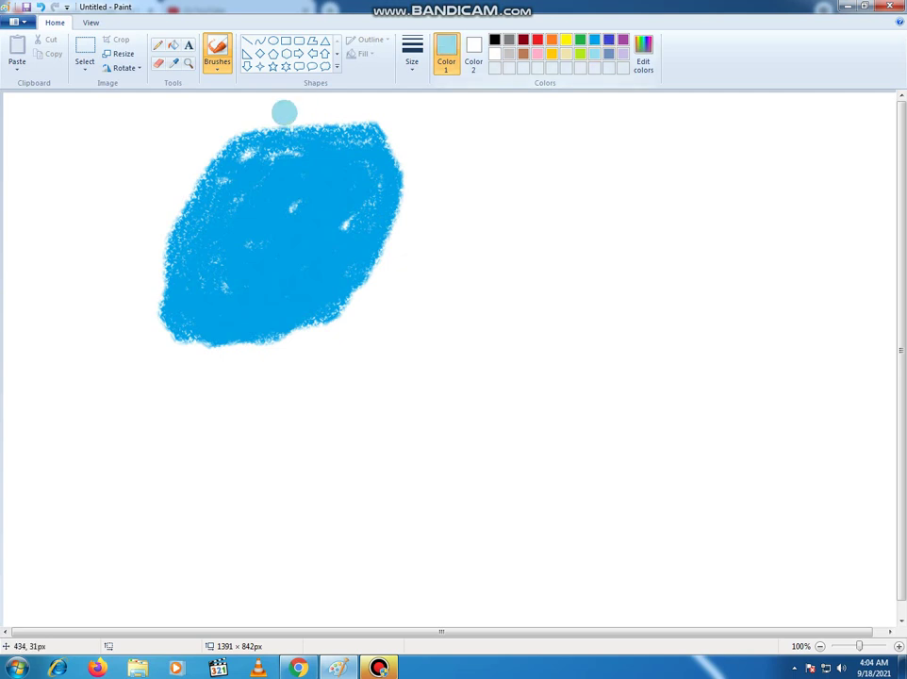
Paint a solid light turquoise ring around the blue blob, filling the white gaps between its strokes
{"action": "mouse_move", "coordinate": [144, 148]}
{"action": "left_mouse_down"}
{"action": "mouse_move", "coordinate": [297, 91]}
{"action": "mouse_move", "coordinate": [338, 103]}
{"action": "mouse_move", "coordinate": [423, 246]}
{"action": "mouse_move", "coordinate": [335, 341]}
{"action": "mouse_move", "coordinate": [196, 367]}
{"action": "mouse_move", "coordinate": [149, 305]}
{"action": "mouse_move", "coordinate": [145, 263]}
{"action": "mouse_move", "coordinate": [161, 205]}
{"action": "mouse_move", "coordinate": [221, 181]}
{"action": "left_mouse_up"}
{"action": "mouse_move", "coordinate": [217, 133]}
{"action": "left_mouse_down"}
{"action": "mouse_move", "coordinate": [200, 189]}
{"action": "mouse_move", "coordinate": [212, 156]}
{"action": "mouse_move", "coordinate": [319, 130]}
{"action": "mouse_move", "coordinate": [393, 141]}
{"action": "mouse_move", "coordinate": [377, 240]}
{"action": "mouse_move", "coordinate": [231, 316]}
{"action": "mouse_move", "coordinate": [160, 283]}
{"action": "mouse_move", "coordinate": [172, 294]}
{"action": "mouse_move", "coordinate": [204, 192]}
{"action": "mouse_move", "coordinate": [175, 93]}
{"action": "mouse_move", "coordinate": [327, 119]}
{"action": "mouse_move", "coordinate": [368, 116]}
{"action": "left_mouse_up"}
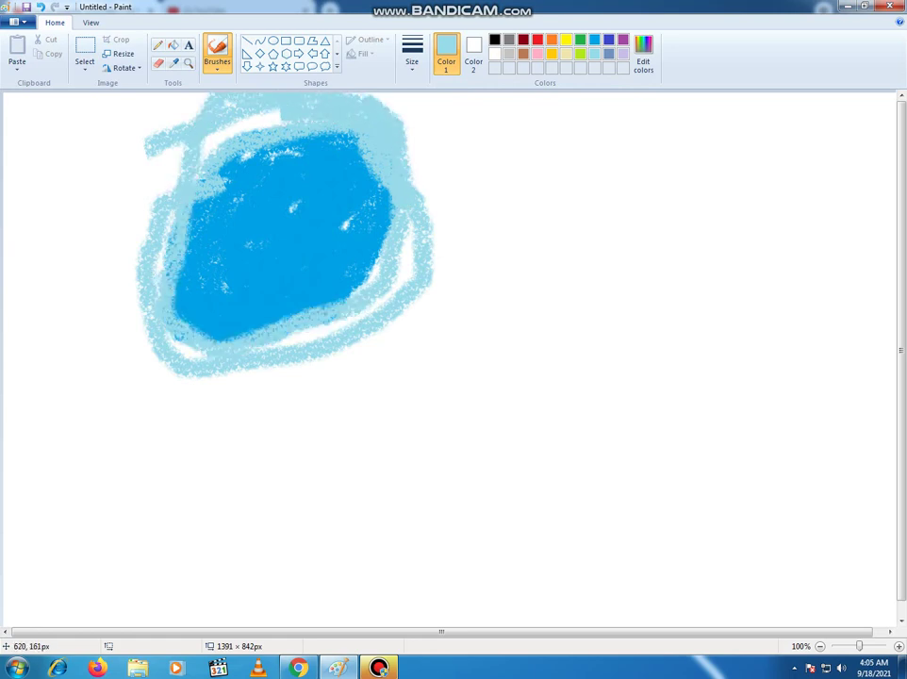
{"action": "left_click_drag", "start_coordinate": [404, 266], "coordinate": [342, 346]}
{"action": "mouse_move", "coordinate": [272, 350]}
{"action": "left_mouse_down"}
{"action": "mouse_move", "coordinate": [386, 315]}
{"action": "mouse_move", "coordinate": [305, 327]}
{"action": "left_mouse_up"}
{"action": "left_click_drag", "start_coordinate": [401, 243], "coordinate": [246, 361]}
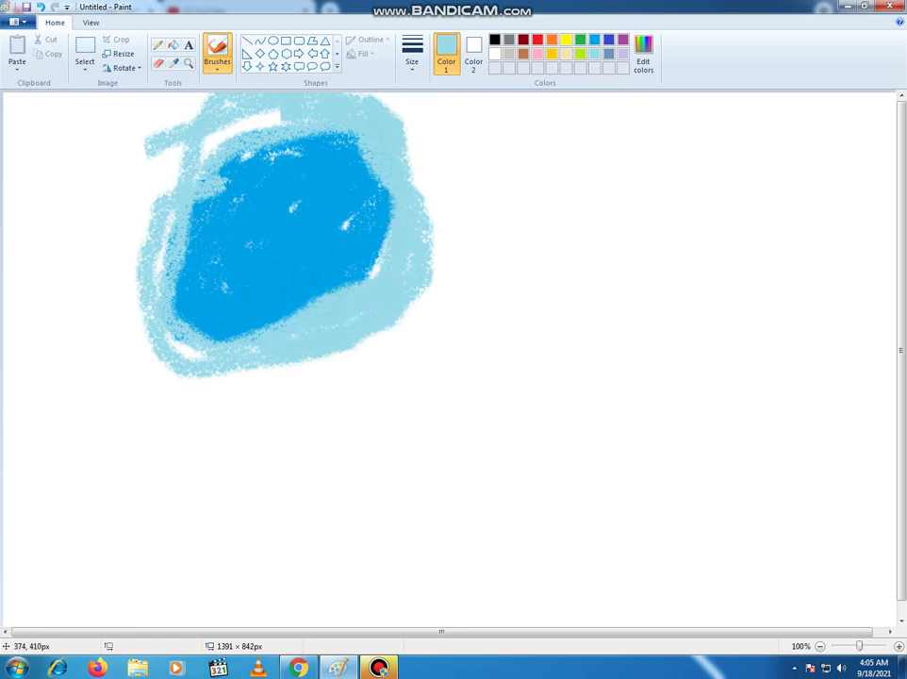
{"action": "mouse_move", "coordinate": [175, 297]}
{"action": "left_mouse_down"}
{"action": "mouse_move", "coordinate": [163, 239]}
{"action": "mouse_move", "coordinate": [166, 145]}
{"action": "left_mouse_up"}
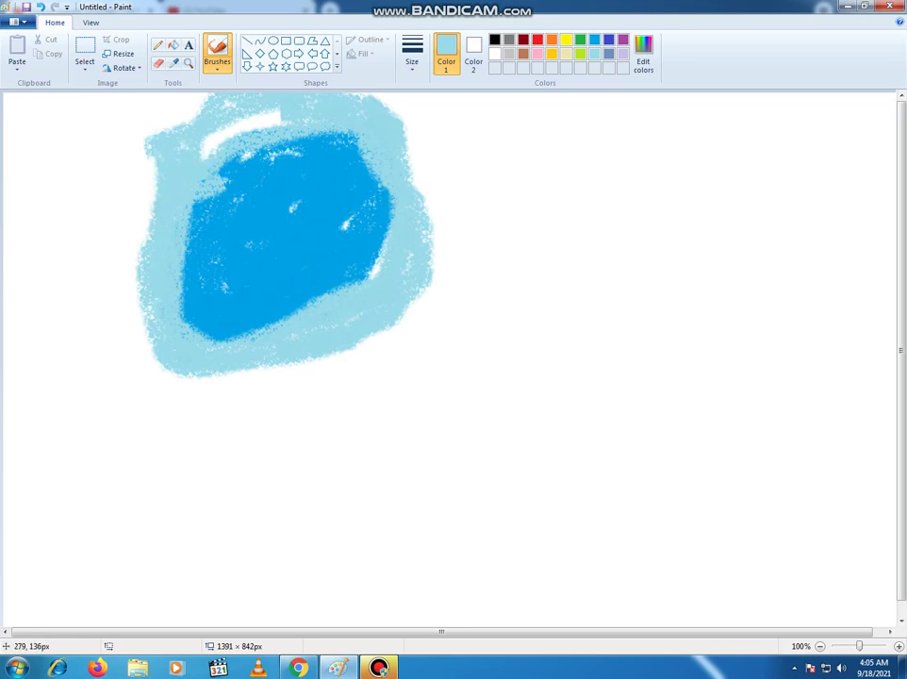
{"action": "left_click_drag", "start_coordinate": [228, 138], "coordinate": [231, 133]}
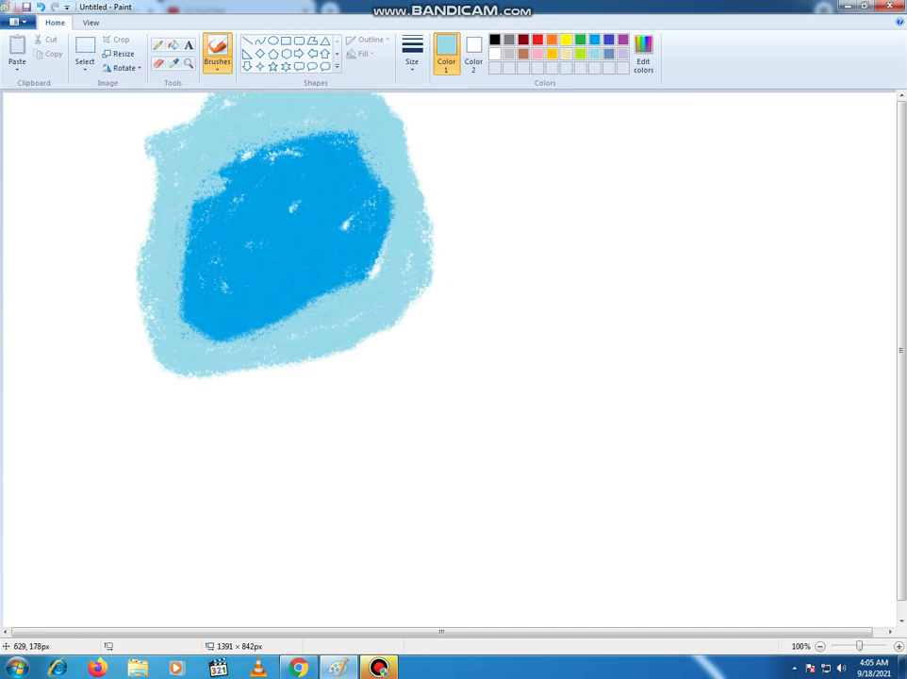
{"action": "mouse_move", "coordinate": [396, 121]}
{"action": "left_mouse_down"}
{"action": "mouse_move", "coordinate": [407, 204]}
{"action": "mouse_move", "coordinate": [359, 348]}
{"action": "left_mouse_up"}
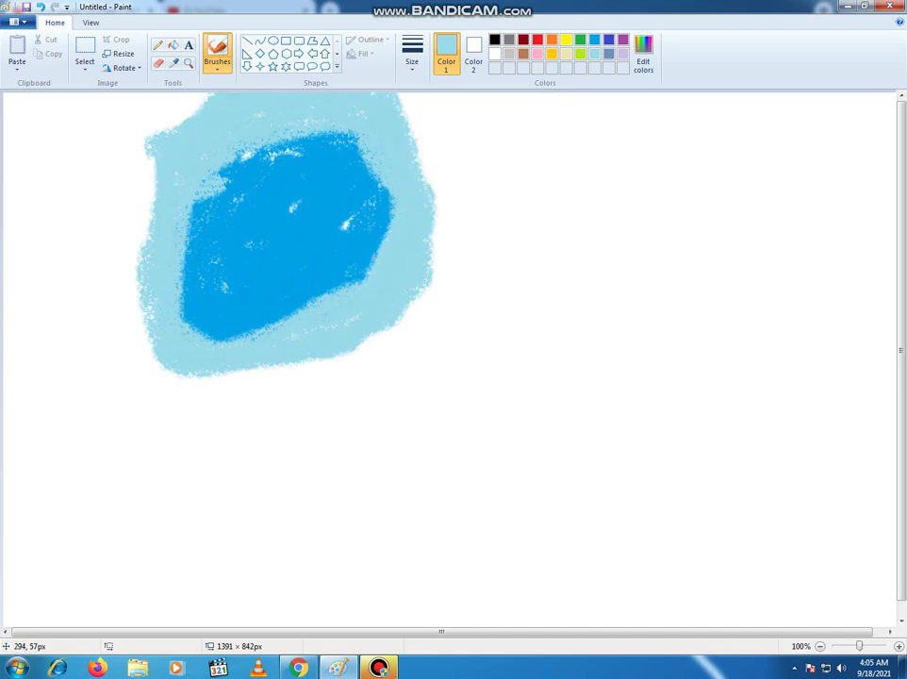
{"action": "left_click_drag", "start_coordinate": [199, 130], "coordinate": [143, 275]}
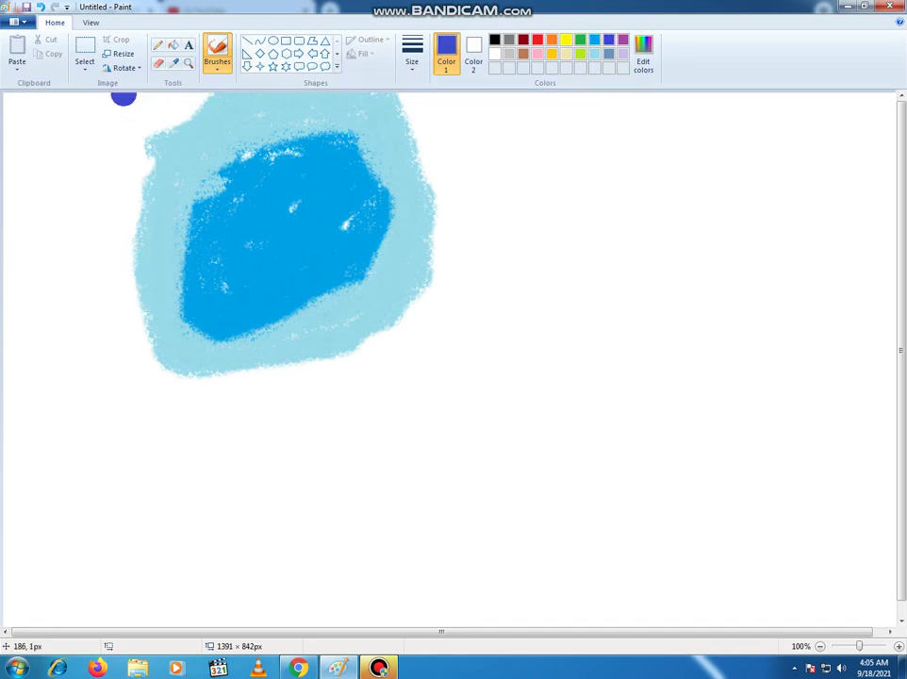
Outline a wide indigo band around the light turquoise ring and start filling its upper-right part
{"action": "mouse_move", "coordinate": [122, 96]}
{"action": "left_mouse_down"}
{"action": "mouse_move", "coordinate": [64, 168]}
{"action": "mouse_move", "coordinate": [55, 299]}
{"action": "mouse_move", "coordinate": [77, 380]}
{"action": "mouse_move", "coordinate": [291, 486]}
{"action": "mouse_move", "coordinate": [416, 406]}
{"action": "mouse_move", "coordinate": [540, 257]}
{"action": "mouse_move", "coordinate": [540, 111]}
{"action": "mouse_move", "coordinate": [499, 121]}
{"action": "mouse_move", "coordinate": [447, 159]}
{"action": "mouse_move", "coordinate": [439, 222]}
{"action": "mouse_move", "coordinate": [415, 119]}
{"action": "mouse_move", "coordinate": [404, 118]}
{"action": "mouse_move", "coordinate": [443, 101]}
{"action": "left_mouse_up"}
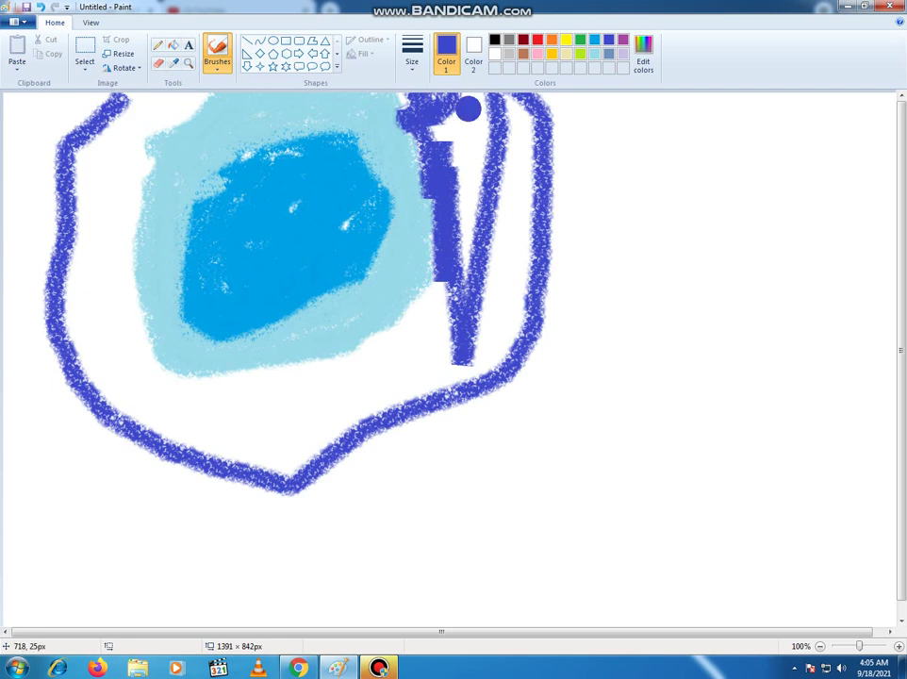
{"action": "mouse_move", "coordinate": [468, 110]}
{"action": "left_mouse_down"}
{"action": "mouse_move", "coordinate": [490, 237]}
{"action": "mouse_move", "coordinate": [504, 118]}
{"action": "mouse_move", "coordinate": [515, 199]}
{"action": "left_mouse_up"}
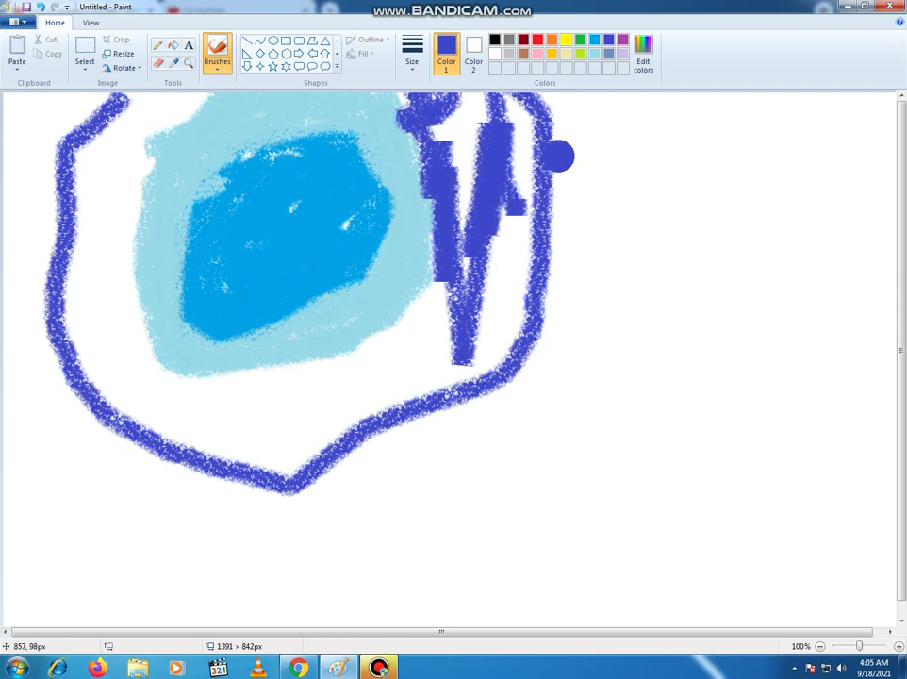
{"action": "mouse_move", "coordinate": [517, 118]}
{"action": "left_mouse_down"}
{"action": "mouse_move", "coordinate": [529, 120]}
{"action": "mouse_move", "coordinate": [528, 141]}
{"action": "mouse_move", "coordinate": [490, 143]}
{"action": "mouse_move", "coordinate": [505, 149]}
{"action": "mouse_move", "coordinate": [490, 230]}
{"action": "left_mouse_up"}
{"action": "left_click_drag", "start_coordinate": [457, 95], "coordinate": [474, 295]}
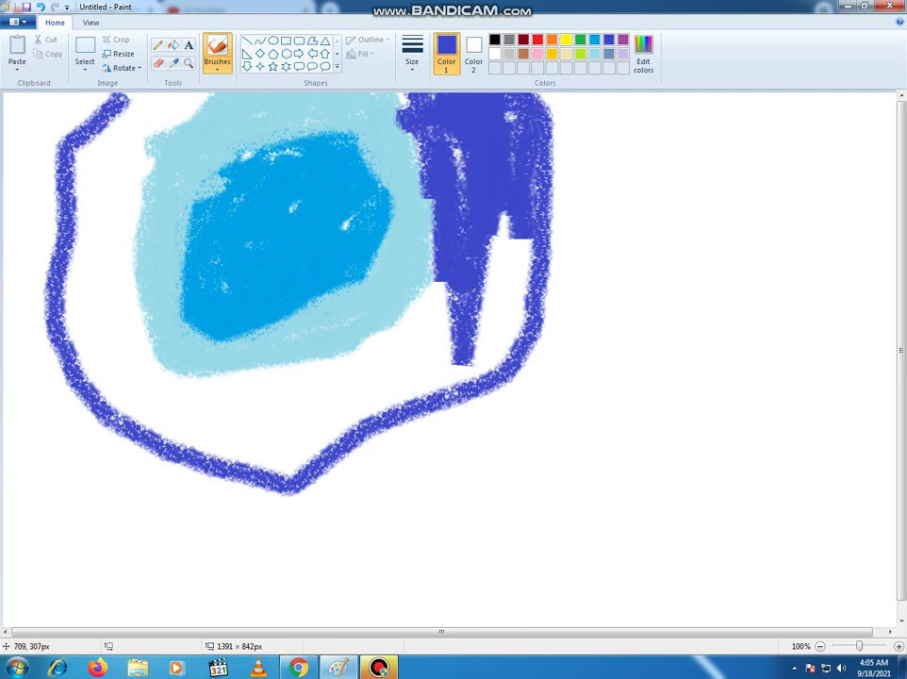
Fill the rest of the indigo band along the right, bottom and left of the ring, widening its left edge
{"action": "mouse_move", "coordinate": [525, 229]}
{"action": "left_mouse_down"}
{"action": "mouse_move", "coordinate": [540, 265]}
{"action": "mouse_move", "coordinate": [492, 318]}
{"action": "mouse_move", "coordinate": [462, 397]}
{"action": "mouse_move", "coordinate": [459, 324]}
{"action": "mouse_move", "coordinate": [501, 361]}
{"action": "mouse_move", "coordinate": [418, 314]}
{"action": "mouse_move", "coordinate": [237, 391]}
{"action": "mouse_move", "coordinate": [155, 395]}
{"action": "mouse_move", "coordinate": [134, 300]}
{"action": "mouse_move", "coordinate": [142, 151]}
{"action": "mouse_move", "coordinate": [192, 115]}
{"action": "mouse_move", "coordinate": [129, 107]}
{"action": "mouse_move", "coordinate": [85, 142]}
{"action": "mouse_move", "coordinate": [111, 113]}
{"action": "mouse_move", "coordinate": [62, 132]}
{"action": "left_mouse_up"}
{"action": "mouse_move", "coordinate": [85, 171]}
{"action": "left_mouse_down"}
{"action": "mouse_move", "coordinate": [105, 334]}
{"action": "mouse_move", "coordinate": [120, 227]}
{"action": "mouse_move", "coordinate": [139, 360]}
{"action": "mouse_move", "coordinate": [68, 283]}
{"action": "mouse_move", "coordinate": [75, 348]}
{"action": "mouse_move", "coordinate": [131, 408]}
{"action": "left_mouse_up"}
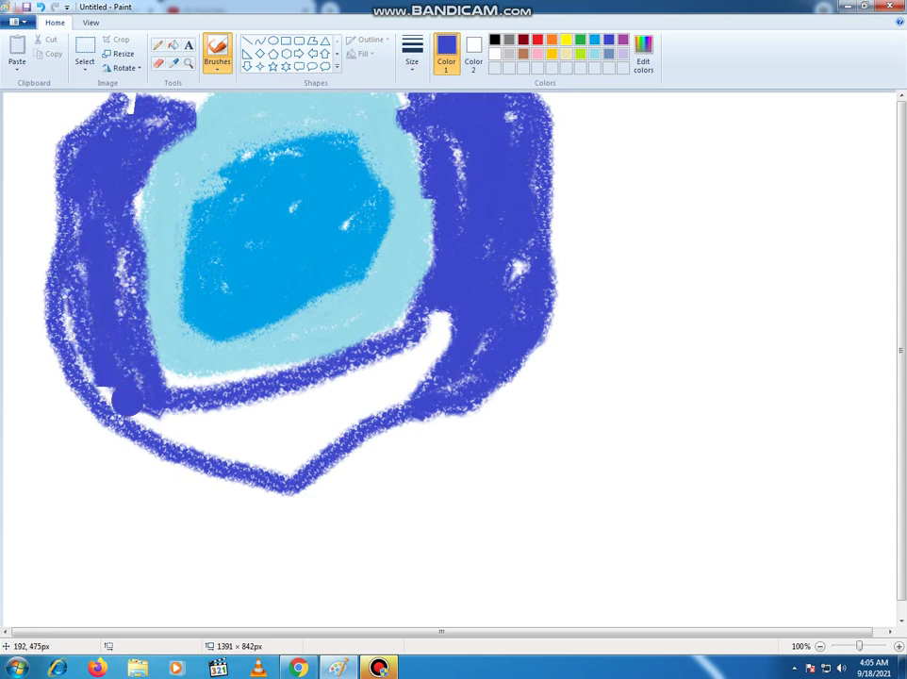
{"action": "mouse_move", "coordinate": [62, 344]}
{"action": "left_mouse_down"}
{"action": "mouse_move", "coordinate": [69, 411]}
{"action": "mouse_move", "coordinate": [244, 401]}
{"action": "mouse_move", "coordinate": [431, 357]}
{"action": "mouse_move", "coordinate": [402, 346]}
{"action": "mouse_move", "coordinate": [376, 381]}
{"action": "mouse_move", "coordinate": [387, 336]}
{"action": "mouse_move", "coordinate": [279, 412]}
{"action": "mouse_move", "coordinate": [283, 422]}
{"action": "mouse_move", "coordinate": [314, 425]}
{"action": "mouse_move", "coordinate": [295, 457]}
{"action": "mouse_move", "coordinate": [227, 430]}
{"action": "left_mouse_up"}
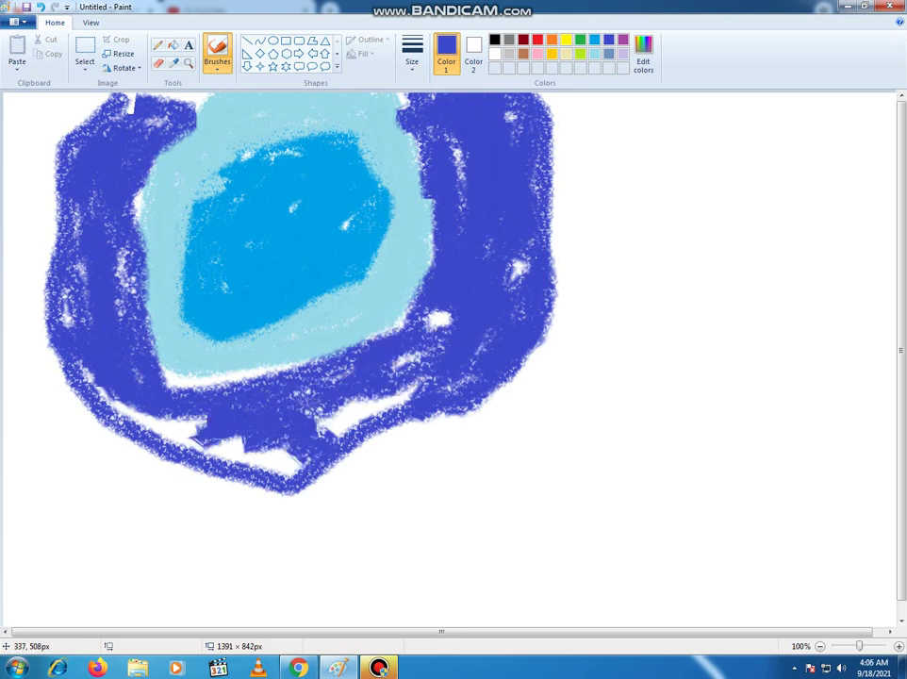
{"action": "mouse_move", "coordinate": [286, 383]}
{"action": "left_mouse_down"}
{"action": "mouse_move", "coordinate": [330, 385]}
{"action": "mouse_move", "coordinate": [453, 312]}
{"action": "mouse_move", "coordinate": [398, 404]}
{"action": "mouse_move", "coordinate": [286, 413]}
{"action": "mouse_move", "coordinate": [338, 415]}
{"action": "mouse_move", "coordinate": [326, 458]}
{"action": "mouse_move", "coordinate": [254, 425]}
{"action": "mouse_move", "coordinate": [290, 471]}
{"action": "mouse_move", "coordinate": [151, 452]}
{"action": "mouse_move", "coordinate": [122, 424]}
{"action": "mouse_move", "coordinate": [324, 487]}
{"action": "mouse_move", "coordinate": [262, 440]}
{"action": "left_mouse_up"}
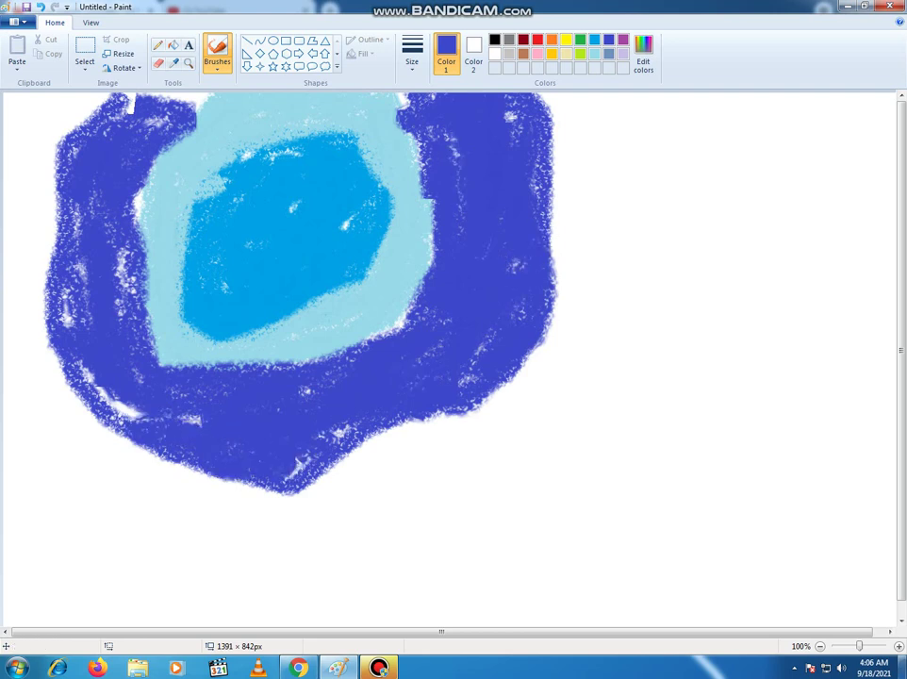
{"action": "left_click_drag", "start_coordinate": [150, 100], "coordinate": [203, 104]}
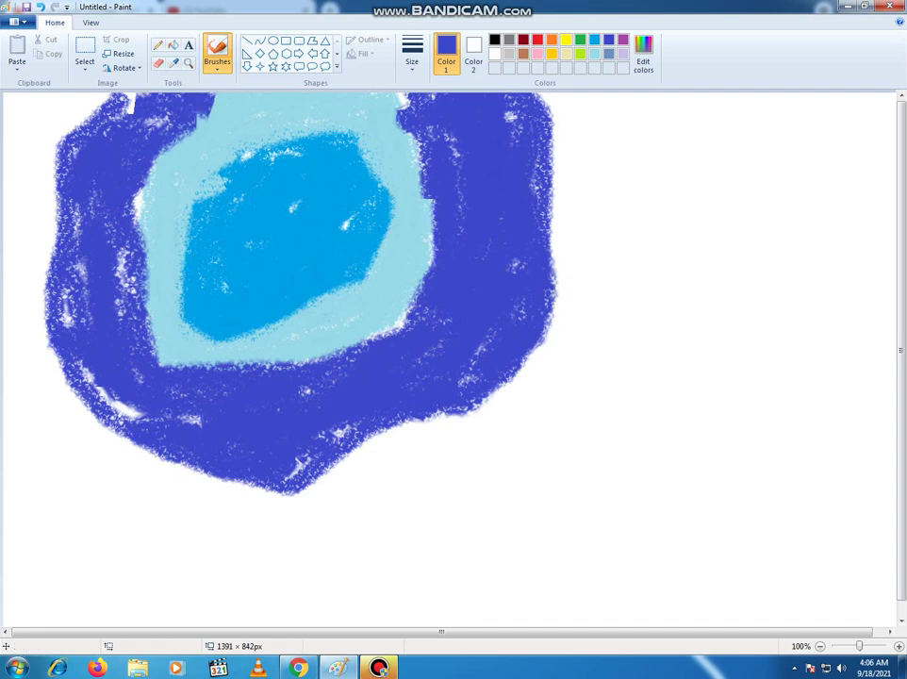
{"action": "mouse_move", "coordinate": [53, 97]}
{"action": "left_mouse_down"}
{"action": "mouse_move", "coordinate": [28, 123]}
{"action": "mouse_move", "coordinate": [42, 142]}
{"action": "mouse_move", "coordinate": [77, 92]}
{"action": "mouse_move", "coordinate": [42, 256]}
{"action": "mouse_move", "coordinate": [30, 146]}
{"action": "mouse_move", "coordinate": [33, 212]}
{"action": "mouse_move", "coordinate": [107, 386]}
{"action": "mouse_move", "coordinate": [66, 283]}
{"action": "mouse_move", "coordinate": [87, 151]}
{"action": "mouse_move", "coordinate": [93, 231]}
{"action": "left_mouse_up"}
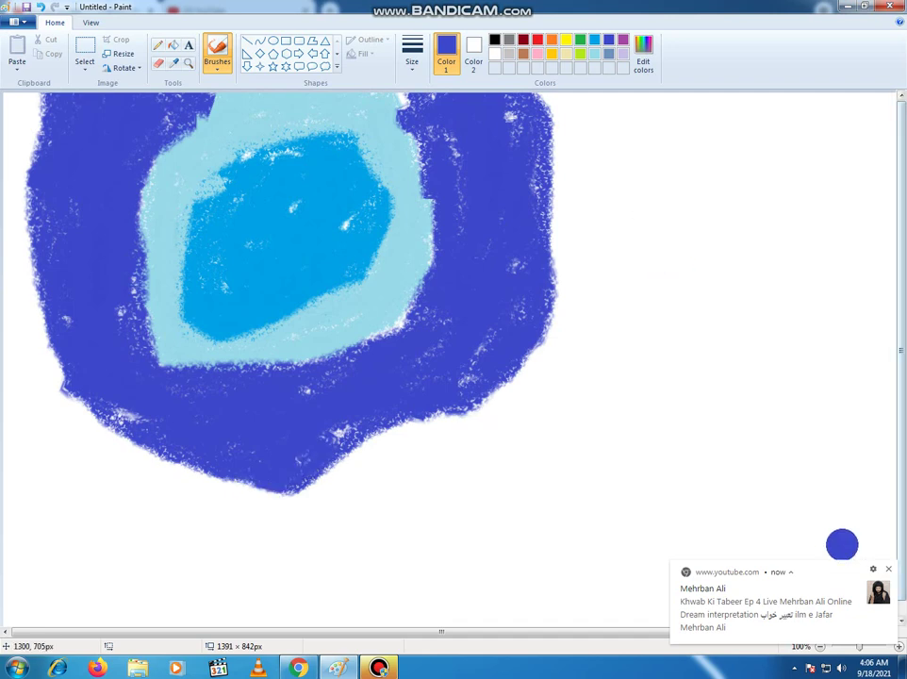
Dismiss the video notification and mix a darker blue with red 41, green 50 and blue 156
{"action": "left_click", "coordinate": [887, 569]}
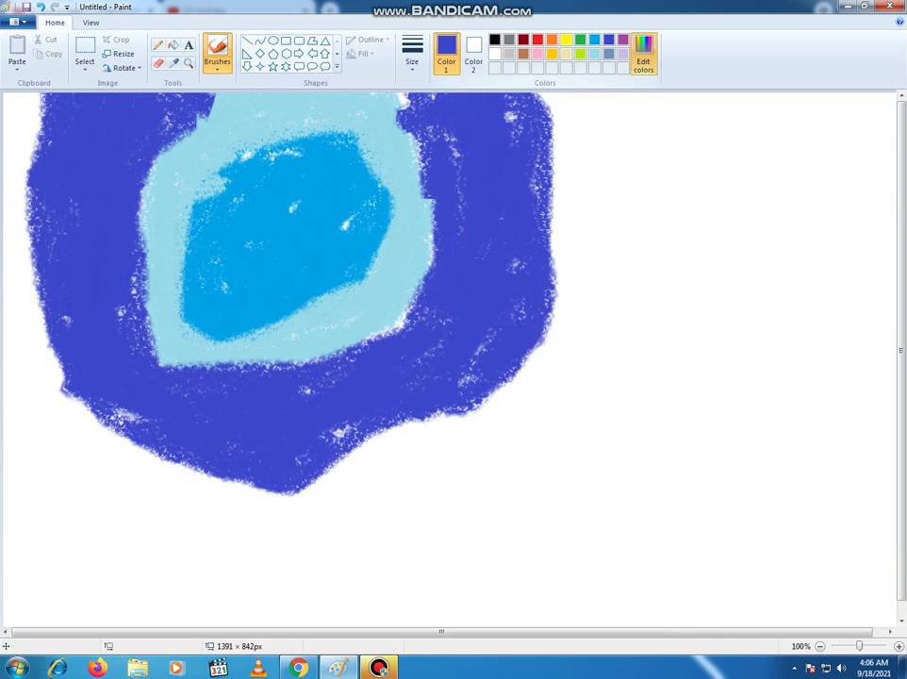
{"action": "left_click", "coordinate": [643, 52]}
{"action": "left_click_drag", "start_coordinate": [592, 300], "coordinate": [591, 317]}
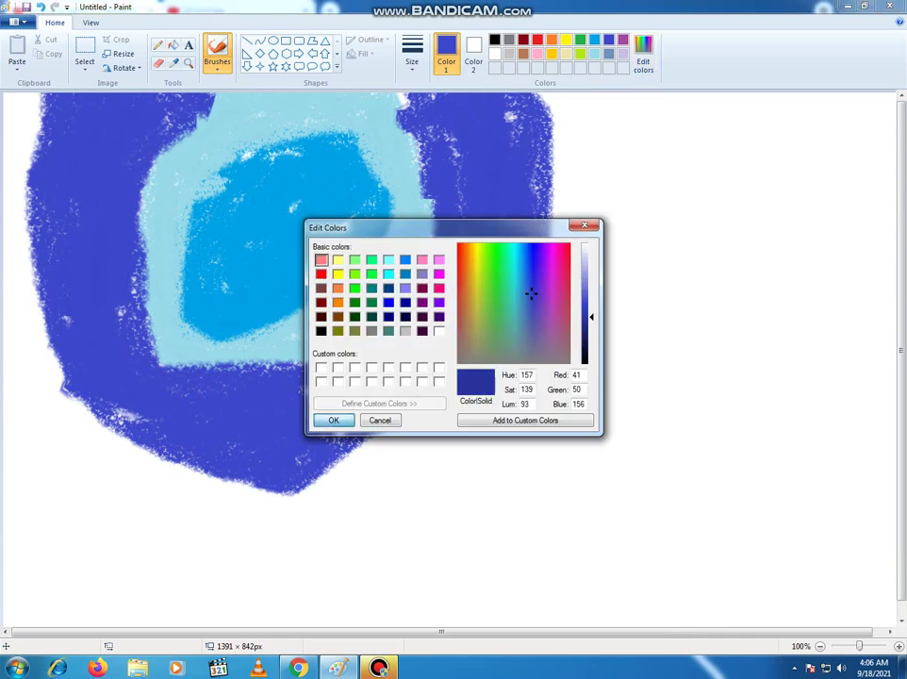
{"action": "left_click", "coordinate": [334, 420]}
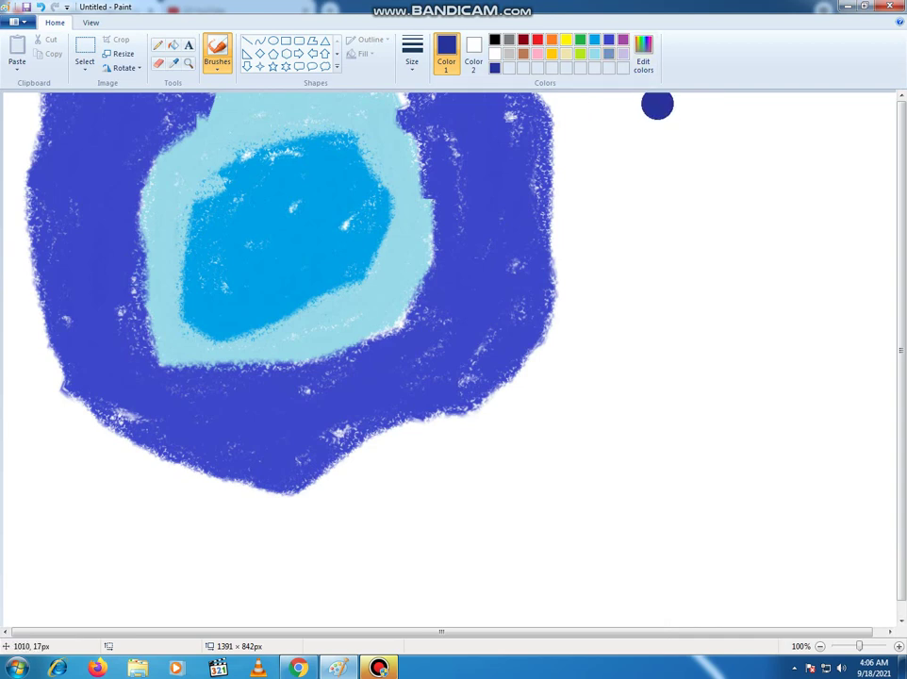
Paint a solid dark blue band around the left, bottom and right sides of the indigo shape
{"action": "mouse_move", "coordinate": [657, 105]}
{"action": "left_mouse_down"}
{"action": "mouse_move", "coordinate": [606, 304]}
{"action": "mouse_move", "coordinate": [441, 462]}
{"action": "mouse_move", "coordinate": [205, 526]}
{"action": "mouse_move", "coordinate": [9, 424]}
{"action": "mouse_move", "coordinate": [3, 92]}
{"action": "mouse_move", "coordinate": [29, 103]}
{"action": "mouse_move", "coordinate": [10, 222]}
{"action": "mouse_move", "coordinate": [30, 223]}
{"action": "mouse_move", "coordinate": [17, 311]}
{"action": "left_mouse_up"}
{"action": "left_click", "coordinate": [8, 6]}
{"action": "left_click", "coordinate": [23, 102]}
{"action": "mouse_move", "coordinate": [52, 409]}
{"action": "left_mouse_down"}
{"action": "mouse_move", "coordinate": [10, 349]}
{"action": "mouse_move", "coordinate": [15, 311]}
{"action": "mouse_move", "coordinate": [36, 399]}
{"action": "mouse_move", "coordinate": [4, 386]}
{"action": "mouse_move", "coordinate": [37, 415]}
{"action": "mouse_move", "coordinate": [94, 414]}
{"action": "mouse_move", "coordinate": [29, 405]}
{"action": "mouse_move", "coordinate": [43, 459]}
{"action": "mouse_move", "coordinate": [121, 424]}
{"action": "mouse_move", "coordinate": [104, 452]}
{"action": "mouse_move", "coordinate": [155, 447]}
{"action": "mouse_move", "coordinate": [220, 478]}
{"action": "mouse_move", "coordinate": [192, 491]}
{"action": "mouse_move", "coordinate": [103, 479]}
{"action": "mouse_move", "coordinate": [139, 478]}
{"action": "mouse_move", "coordinate": [63, 401]}
{"action": "mouse_move", "coordinate": [335, 466]}
{"action": "mouse_move", "coordinate": [514, 377]}
{"action": "mouse_move", "coordinate": [573, 94]}
{"action": "mouse_move", "coordinate": [622, 202]}
{"action": "mouse_move", "coordinate": [650, 104]}
{"action": "mouse_move", "coordinate": [613, 189]}
{"action": "mouse_move", "coordinate": [664, 112]}
{"action": "left_mouse_up"}
{"action": "left_click_drag", "start_coordinate": [520, 253], "coordinate": [543, 94]}
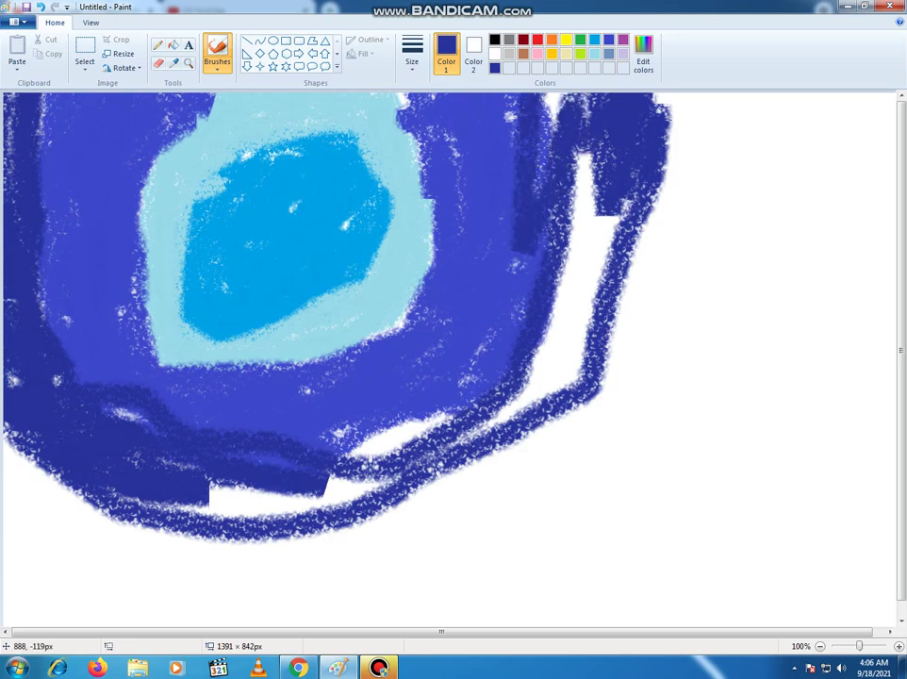
{"action": "mouse_move", "coordinate": [583, 184]}
{"action": "left_mouse_down"}
{"action": "mouse_move", "coordinate": [596, 273]}
{"action": "mouse_move", "coordinate": [630, 171]}
{"action": "left_mouse_up"}
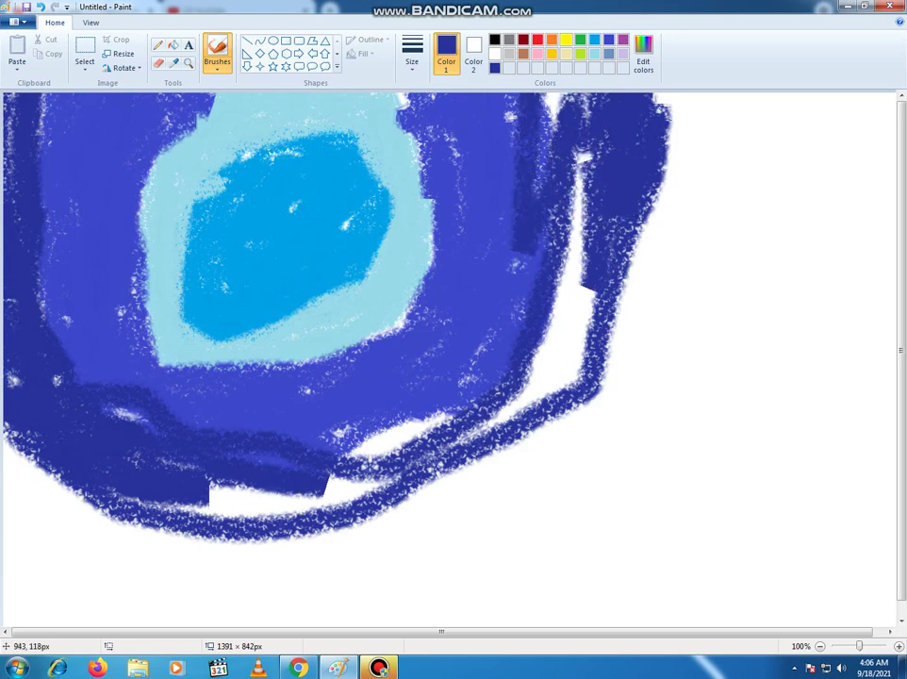
{"action": "mouse_move", "coordinate": [582, 115]}
{"action": "left_mouse_down"}
{"action": "mouse_move", "coordinate": [583, 103]}
{"action": "mouse_move", "coordinate": [586, 174]}
{"action": "mouse_move", "coordinate": [559, 406]}
{"action": "mouse_move", "coordinate": [364, 473]}
{"action": "mouse_move", "coordinate": [446, 450]}
{"action": "mouse_move", "coordinate": [452, 417]}
{"action": "mouse_move", "coordinate": [549, 313]}
{"action": "mouse_move", "coordinate": [512, 433]}
{"action": "mouse_move", "coordinate": [229, 492]}
{"action": "mouse_move", "coordinate": [425, 486]}
{"action": "mouse_move", "coordinate": [322, 517]}
{"action": "mouse_move", "coordinate": [275, 486]}
{"action": "mouse_move", "coordinate": [215, 523]}
{"action": "left_mouse_up"}
{"action": "mouse_move", "coordinate": [357, 451]}
{"action": "left_mouse_down"}
{"action": "mouse_move", "coordinate": [398, 429]}
{"action": "mouse_move", "coordinate": [54, 327]}
{"action": "mouse_move", "coordinate": [178, 402]}
{"action": "mouse_move", "coordinate": [374, 420]}
{"action": "left_mouse_up"}
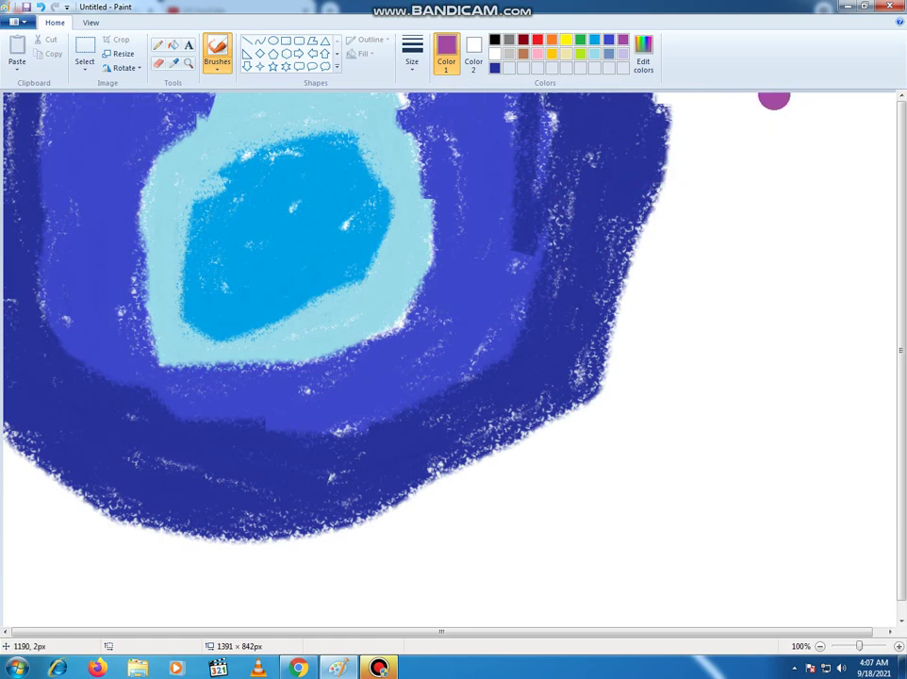
Outline a wide purple band outside the dark blue one and fill its lower-left corner
{"action": "mouse_move", "coordinate": [774, 98]}
{"action": "left_mouse_down"}
{"action": "mouse_move", "coordinate": [743, 332]}
{"action": "mouse_move", "coordinate": [630, 594]}
{"action": "mouse_move", "coordinate": [391, 667]}
{"action": "left_mouse_up"}
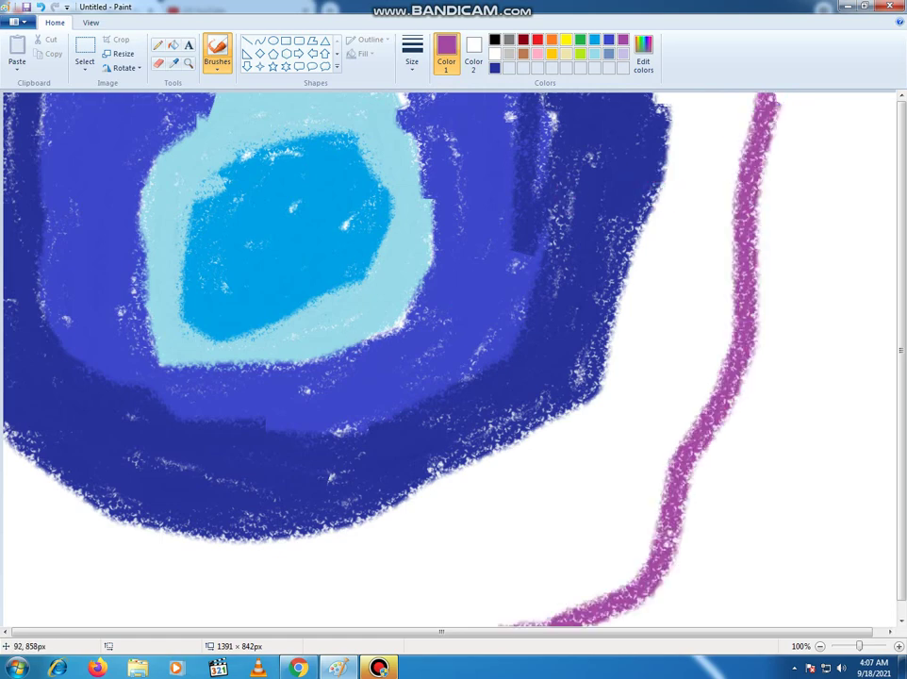
{"action": "mouse_move", "coordinate": [4, 627]}
{"action": "left_mouse_down"}
{"action": "mouse_move", "coordinate": [4, 399]}
{"action": "mouse_move", "coordinate": [45, 495]}
{"action": "mouse_move", "coordinate": [111, 498]}
{"action": "mouse_move", "coordinate": [18, 531]}
{"action": "mouse_move", "coordinate": [38, 459]}
{"action": "mouse_move", "coordinate": [56, 623]}
{"action": "mouse_move", "coordinate": [166, 603]}
{"action": "mouse_move", "coordinate": [89, 601]}
{"action": "mouse_move", "coordinate": [170, 630]}
{"action": "left_mouse_up"}
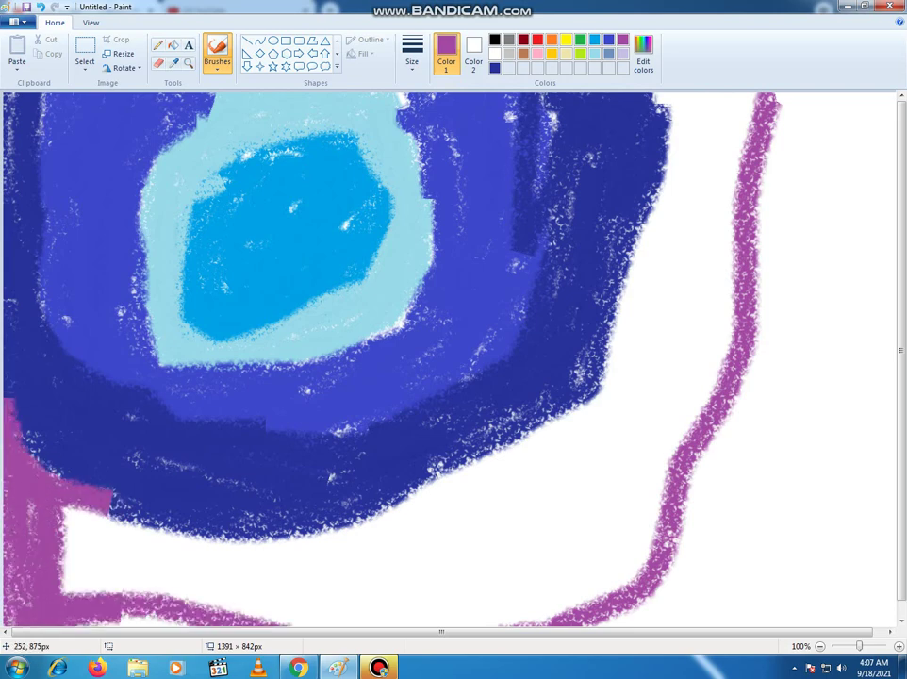
{"action": "mouse_move", "coordinate": [296, 617]}
{"action": "left_mouse_down"}
{"action": "mouse_move", "coordinate": [125, 597]}
{"action": "mouse_move", "coordinate": [182, 616]}
{"action": "left_mouse_up"}
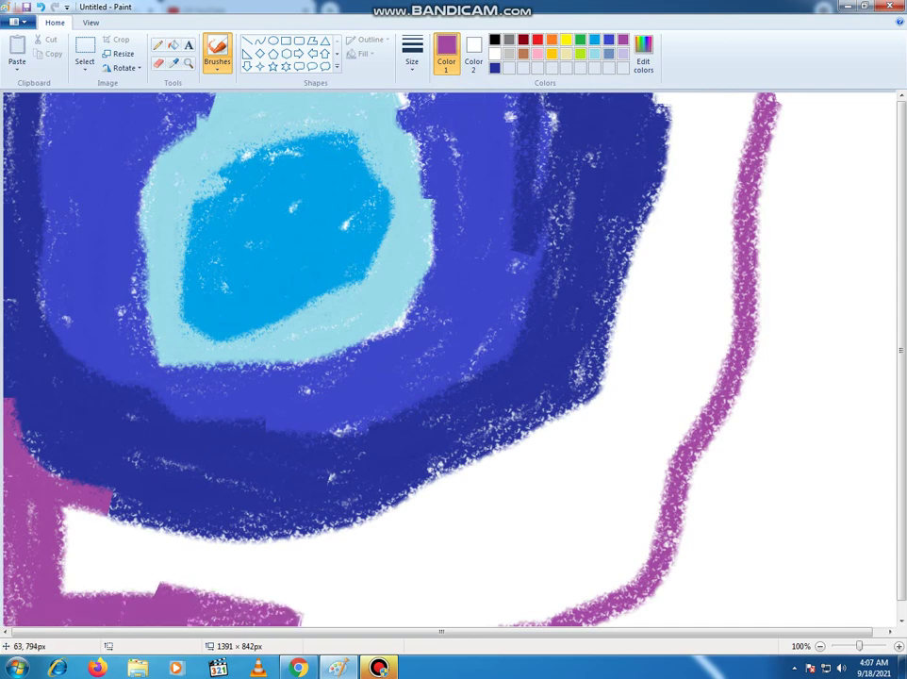
{"action": "left_click_drag", "start_coordinate": [60, 585], "coordinate": [110, 497]}
{"action": "mouse_move", "coordinate": [50, 503]}
{"action": "left_mouse_down"}
{"action": "mouse_move", "coordinate": [279, 547]}
{"action": "mouse_move", "coordinate": [167, 538]}
{"action": "mouse_move", "coordinate": [104, 551]}
{"action": "mouse_move", "coordinate": [180, 571]}
{"action": "mouse_move", "coordinate": [70, 577]}
{"action": "left_mouse_up"}
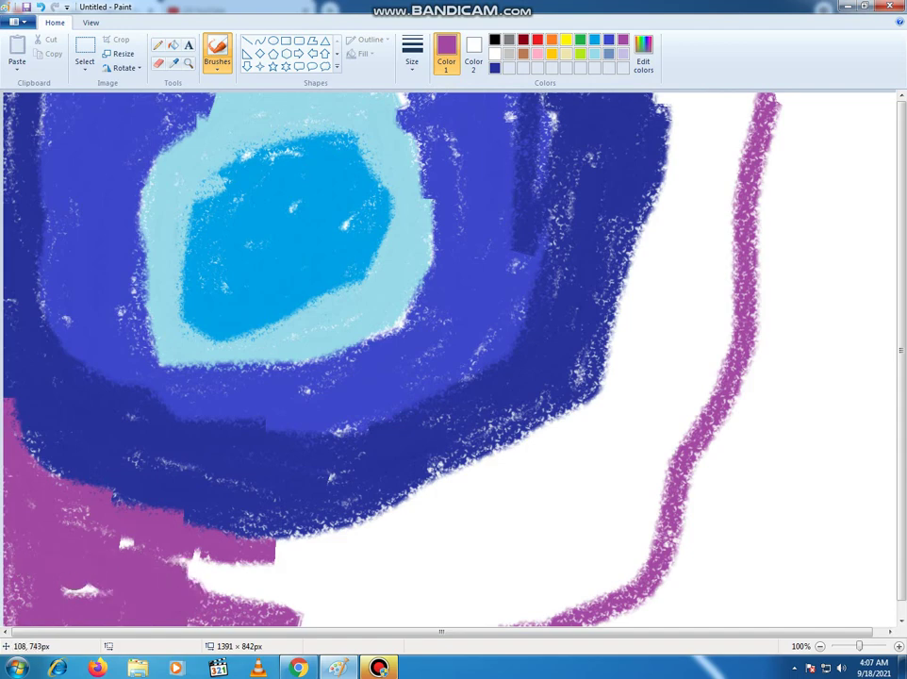
Fill the remaining purple band along the right side and bottom, covering the white gaps up to the dark blue
{"action": "mouse_move", "coordinate": [146, 578]}
{"action": "left_mouse_down"}
{"action": "mouse_move", "coordinate": [414, 577]}
{"action": "mouse_move", "coordinate": [613, 485]}
{"action": "mouse_move", "coordinate": [706, 106]}
{"action": "mouse_move", "coordinate": [726, 73]}
{"action": "left_mouse_up"}
{"action": "mouse_move", "coordinate": [734, 94]}
{"action": "left_mouse_down"}
{"action": "mouse_move", "coordinate": [733, 166]}
{"action": "mouse_move", "coordinate": [696, 367]}
{"action": "mouse_move", "coordinate": [676, 405]}
{"action": "mouse_move", "coordinate": [721, 359]}
{"action": "mouse_move", "coordinate": [711, 105]}
{"action": "mouse_move", "coordinate": [688, 442]}
{"action": "mouse_move", "coordinate": [709, 99]}
{"action": "mouse_move", "coordinate": [628, 426]}
{"action": "mouse_move", "coordinate": [694, 293]}
{"action": "mouse_move", "coordinate": [698, 125]}
{"action": "mouse_move", "coordinate": [696, 211]}
{"action": "mouse_move", "coordinate": [618, 325]}
{"action": "mouse_move", "coordinate": [636, 194]}
{"action": "mouse_move", "coordinate": [681, 123]}
{"action": "mouse_move", "coordinate": [720, 194]}
{"action": "mouse_move", "coordinate": [672, 109]}
{"action": "mouse_move", "coordinate": [674, 87]}
{"action": "mouse_move", "coordinate": [671, 320]}
{"action": "left_mouse_up"}
{"action": "mouse_move", "coordinate": [747, 153]}
{"action": "left_mouse_down"}
{"action": "mouse_move", "coordinate": [848, 37]}
{"action": "mouse_move", "coordinate": [525, 485]}
{"action": "left_mouse_up"}
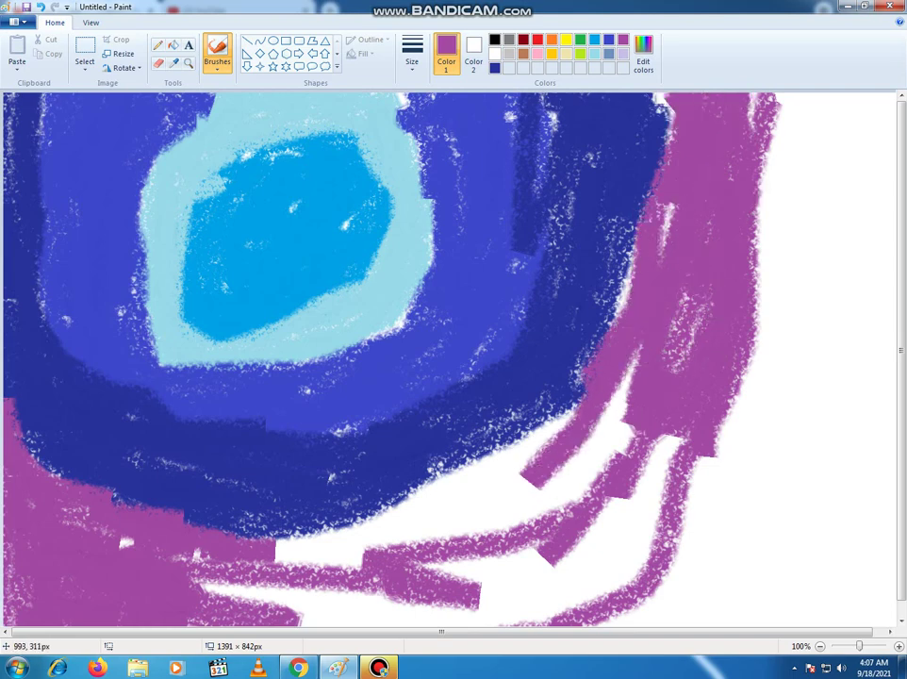
{"action": "mouse_move", "coordinate": [679, 389]}
{"action": "left_mouse_down"}
{"action": "mouse_move", "coordinate": [506, 512]}
{"action": "mouse_move", "coordinate": [552, 433]}
{"action": "mouse_move", "coordinate": [609, 403]}
{"action": "mouse_move", "coordinate": [547, 485]}
{"action": "mouse_move", "coordinate": [84, 497]}
{"action": "mouse_move", "coordinate": [501, 530]}
{"action": "left_mouse_up"}
{"action": "mouse_move", "coordinate": [559, 554]}
{"action": "left_mouse_down"}
{"action": "mouse_move", "coordinate": [608, 514]}
{"action": "mouse_move", "coordinate": [395, 470]}
{"action": "mouse_move", "coordinate": [582, 504]}
{"action": "mouse_move", "coordinate": [367, 572]}
{"action": "left_mouse_up"}
{"action": "mouse_move", "coordinate": [357, 522]}
{"action": "left_mouse_down"}
{"action": "mouse_move", "coordinate": [233, 541]}
{"action": "mouse_move", "coordinate": [417, 516]}
{"action": "mouse_move", "coordinate": [358, 506]}
{"action": "mouse_move", "coordinate": [428, 499]}
{"action": "mouse_move", "coordinate": [412, 491]}
{"action": "mouse_move", "coordinate": [406, 514]}
{"action": "mouse_move", "coordinate": [229, 583]}
{"action": "mouse_move", "coordinate": [393, 559]}
{"action": "mouse_move", "coordinate": [196, 577]}
{"action": "mouse_move", "coordinate": [355, 613]}
{"action": "mouse_move", "coordinate": [287, 607]}
{"action": "mouse_move", "coordinate": [467, 600]}
{"action": "mouse_move", "coordinate": [367, 560]}
{"action": "mouse_move", "coordinate": [81, 576]}
{"action": "mouse_move", "coordinate": [189, 570]}
{"action": "mouse_move", "coordinate": [77, 531]}
{"action": "left_mouse_up"}
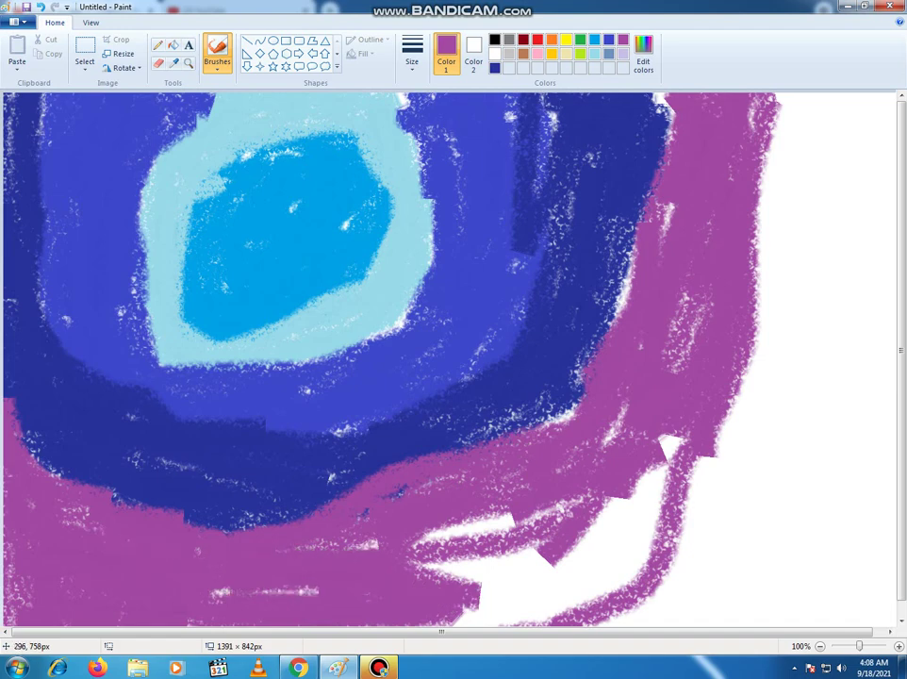
{"action": "mouse_move", "coordinate": [395, 559]}
{"action": "left_mouse_down"}
{"action": "mouse_move", "coordinate": [505, 557]}
{"action": "mouse_move", "coordinate": [529, 511]}
{"action": "left_mouse_up"}
{"action": "mouse_move", "coordinate": [470, 534]}
{"action": "left_mouse_down"}
{"action": "mouse_move", "coordinate": [386, 536]}
{"action": "mouse_move", "coordinate": [413, 570]}
{"action": "mouse_move", "coordinate": [628, 615]}
{"action": "mouse_move", "coordinate": [443, 597]}
{"action": "mouse_move", "coordinate": [482, 623]}
{"action": "mouse_move", "coordinate": [540, 575]}
{"action": "mouse_move", "coordinate": [504, 583]}
{"action": "mouse_move", "coordinate": [578, 515]}
{"action": "mouse_move", "coordinate": [500, 577]}
{"action": "mouse_move", "coordinate": [514, 528]}
{"action": "mouse_move", "coordinate": [649, 511]}
{"action": "mouse_move", "coordinate": [729, 385]}
{"action": "mouse_move", "coordinate": [602, 547]}
{"action": "mouse_move", "coordinate": [673, 441]}
{"action": "mouse_move", "coordinate": [548, 526]}
{"action": "left_mouse_up"}
{"action": "mouse_move", "coordinate": [457, 644]}
{"action": "left_mouse_down"}
{"action": "mouse_move", "coordinate": [683, 487]}
{"action": "mouse_move", "coordinate": [590, 566]}
{"action": "mouse_move", "coordinate": [622, 510]}
{"action": "mouse_move", "coordinate": [595, 537]}
{"action": "left_mouse_up"}
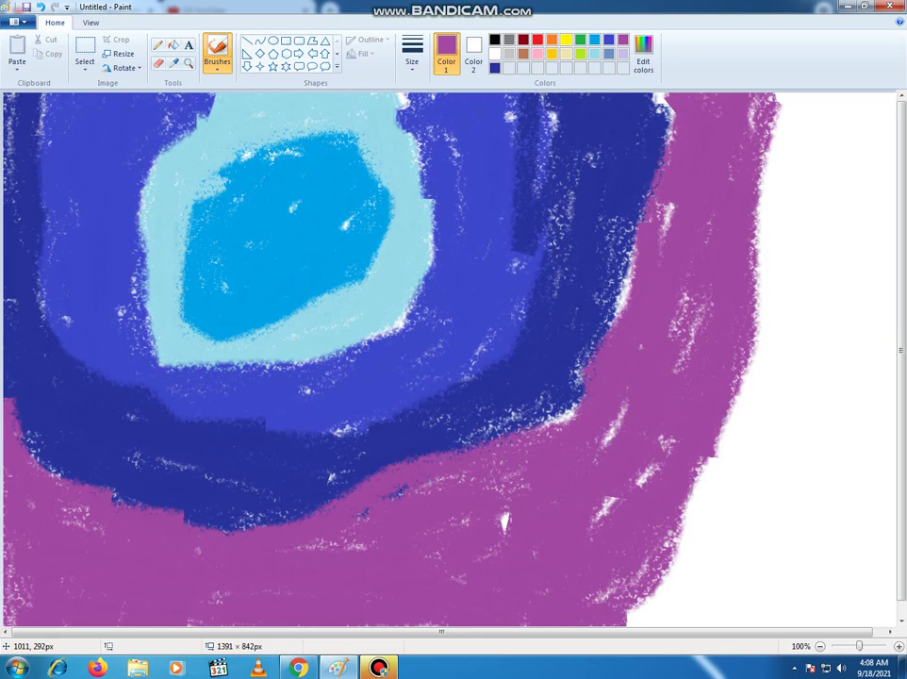
Mix a custom purple shade from the color spectrum for the brush color
{"action": "left_click", "coordinate": [643, 54]}
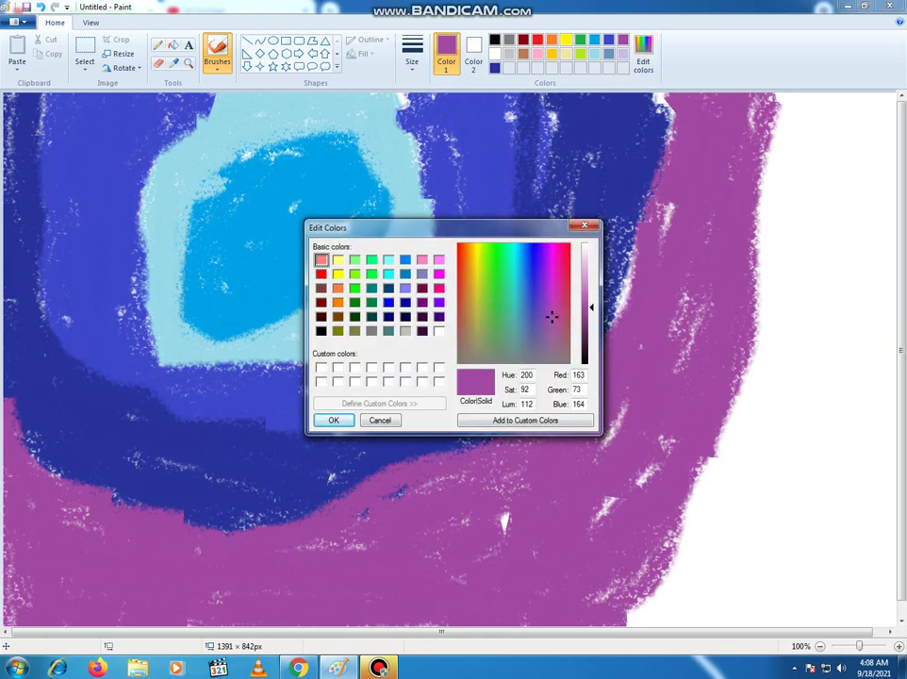
{"action": "left_click", "coordinate": [546, 280]}
{"action": "left_click_drag", "start_coordinate": [546, 270], "coordinate": [547, 346]}
{"action": "key", "text": "Return"}
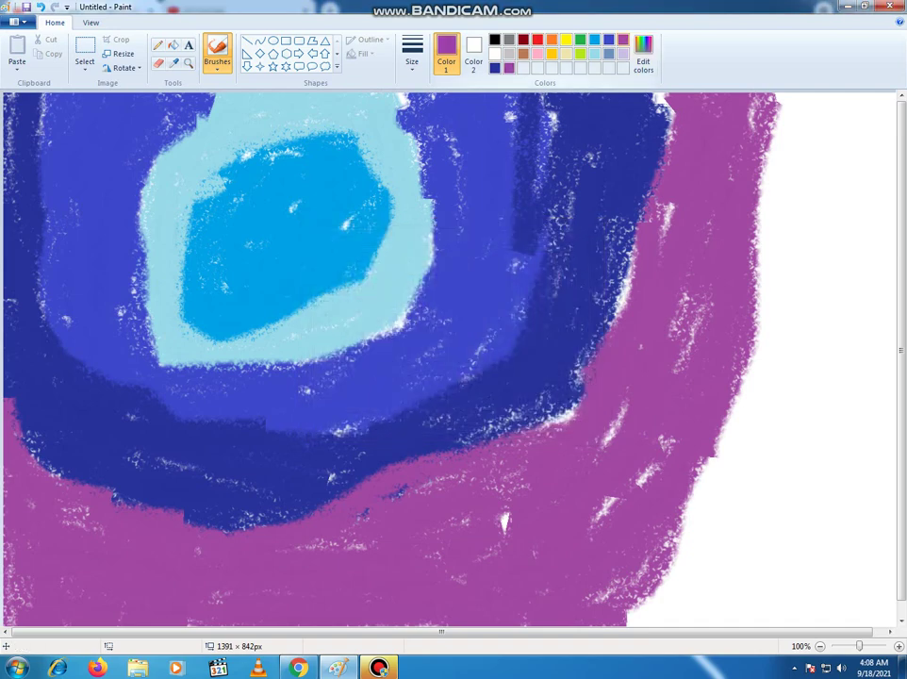
Darken the purple to luminosity 69 and paint a dark purple band down the outer right side of the purple band, filling the white gaps
{"action": "left_click", "coordinate": [644, 54]}
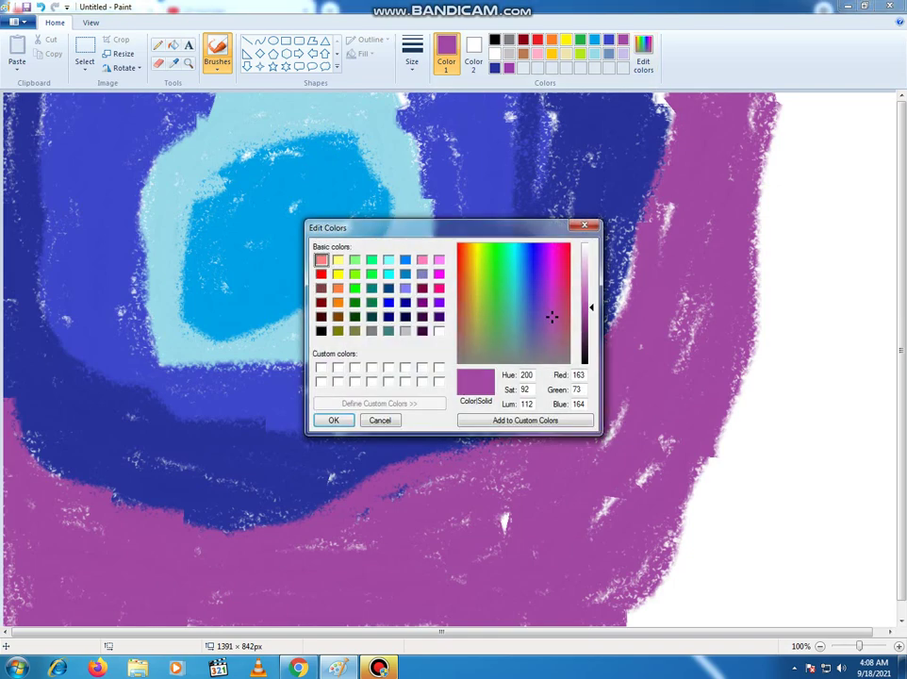
{"action": "left_click", "coordinate": [586, 329]}
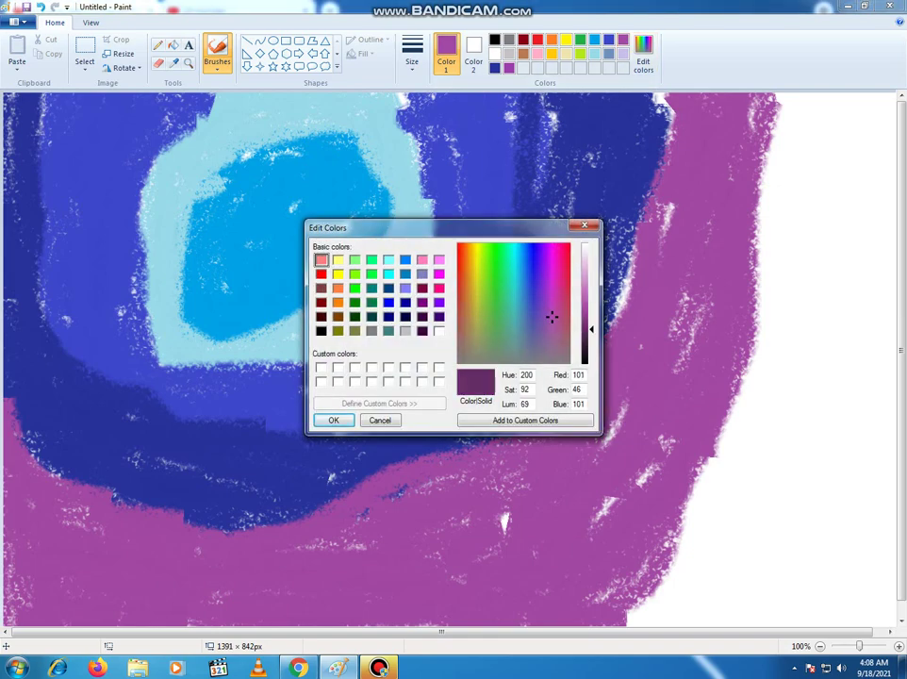
{"action": "key", "text": "Return"}
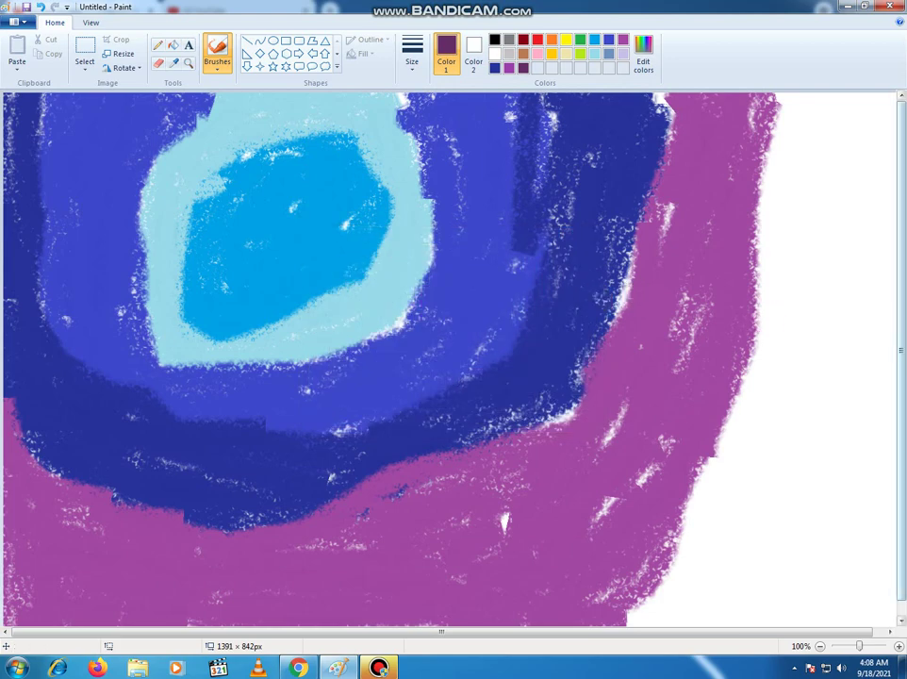
{"action": "mouse_move", "coordinate": [842, 95]}
{"action": "left_mouse_down"}
{"action": "mouse_move", "coordinate": [827, 404]}
{"action": "mouse_move", "coordinate": [799, 308]}
{"action": "mouse_move", "coordinate": [814, 158]}
{"action": "mouse_move", "coordinate": [834, 200]}
{"action": "mouse_move", "coordinate": [820, 352]}
{"action": "mouse_move", "coordinate": [790, 463]}
{"action": "mouse_move", "coordinate": [800, 265]}
{"action": "mouse_move", "coordinate": [744, 116]}
{"action": "mouse_move", "coordinate": [750, 110]}
{"action": "mouse_move", "coordinate": [757, 127]}
{"action": "mouse_move", "coordinate": [756, 118]}
{"action": "mouse_move", "coordinate": [763, 126]}
{"action": "mouse_move", "coordinate": [777, 116]}
{"action": "mouse_move", "coordinate": [778, 139]}
{"action": "mouse_move", "coordinate": [792, 114]}
{"action": "mouse_move", "coordinate": [800, 213]}
{"action": "mouse_move", "coordinate": [821, 268]}
{"action": "mouse_move", "coordinate": [821, 248]}
{"action": "mouse_move", "coordinate": [817, 302]}
{"action": "mouse_move", "coordinate": [785, 160]}
{"action": "left_mouse_up"}
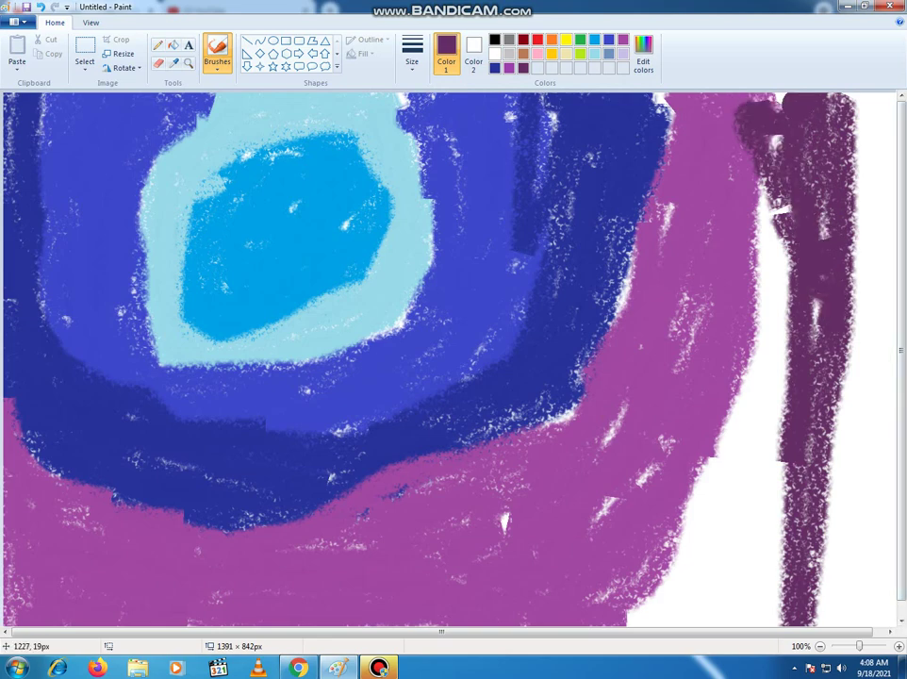
{"action": "mouse_move", "coordinate": [787, 99]}
{"action": "left_mouse_down"}
{"action": "mouse_move", "coordinate": [755, 440]}
{"action": "mouse_move", "coordinate": [754, 143]}
{"action": "mouse_move", "coordinate": [755, 611]}
{"action": "mouse_move", "coordinate": [740, 465]}
{"action": "mouse_move", "coordinate": [677, 613]}
{"action": "mouse_move", "coordinate": [743, 439]}
{"action": "mouse_move", "coordinate": [644, 618]}
{"action": "mouse_move", "coordinate": [690, 475]}
{"action": "mouse_move", "coordinate": [735, 514]}
{"action": "mouse_move", "coordinate": [716, 575]}
{"action": "mouse_move", "coordinate": [741, 622]}
{"action": "mouse_move", "coordinate": [803, 533]}
{"action": "mouse_move", "coordinate": [784, 418]}
{"action": "left_mouse_up"}
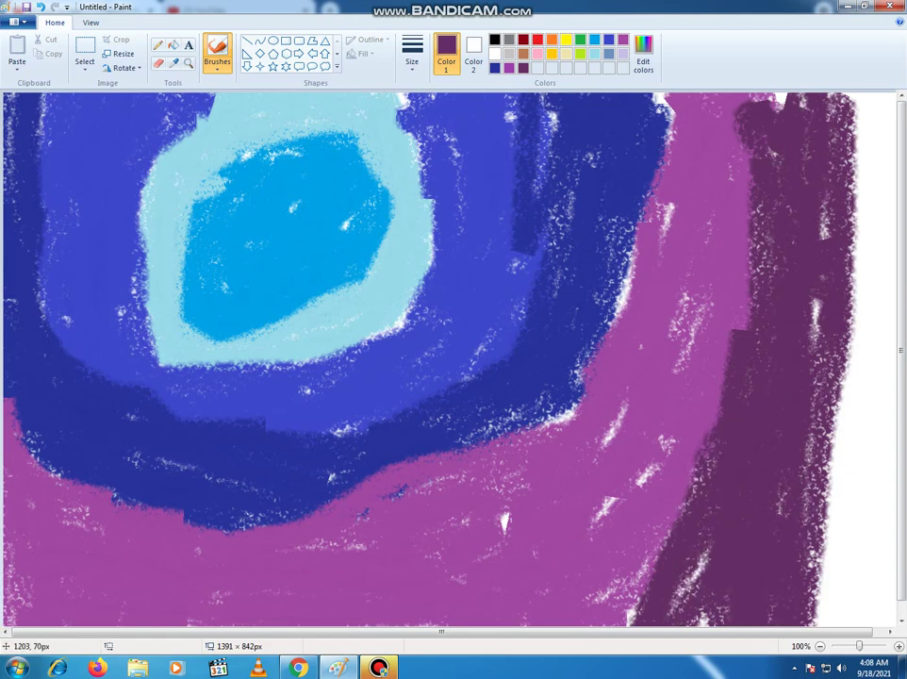
Paint the remaining white area outside the dark purple band solid black, down to the bottom of the canvas
{"action": "left_click", "coordinate": [494, 39]}
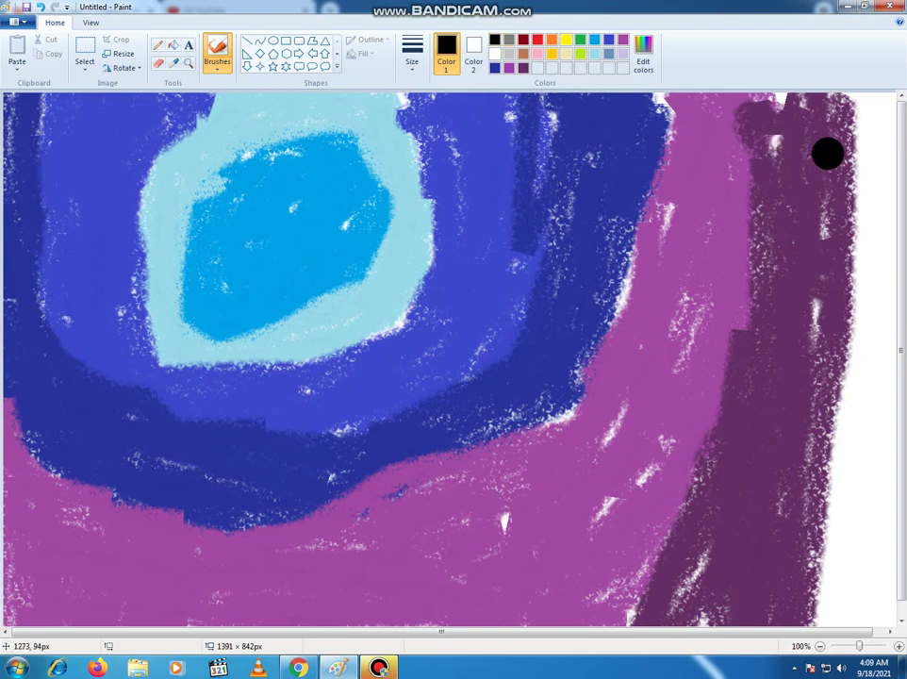
{"action": "mouse_move", "coordinate": [867, 97]}
{"action": "left_mouse_down"}
{"action": "mouse_move", "coordinate": [877, 574]}
{"action": "mouse_move", "coordinate": [891, 510]}
{"action": "mouse_move", "coordinate": [896, 113]}
{"action": "mouse_move", "coordinate": [863, 603]}
{"action": "mouse_move", "coordinate": [871, 589]}
{"action": "mouse_move", "coordinate": [838, 492]}
{"action": "mouse_move", "coordinate": [851, 641]}
{"action": "mouse_move", "coordinate": [789, 600]}
{"action": "mouse_move", "coordinate": [847, 442]}
{"action": "mouse_move", "coordinate": [744, 678]}
{"action": "left_mouse_up"}
{"action": "mouse_move", "coordinate": [762, 609]}
{"action": "left_mouse_down"}
{"action": "mouse_move", "coordinate": [835, 332]}
{"action": "mouse_move", "coordinate": [854, 378]}
{"action": "mouse_move", "coordinate": [884, 179]}
{"action": "mouse_move", "coordinate": [875, 109]}
{"action": "mouse_move", "coordinate": [879, 142]}
{"action": "mouse_move", "coordinate": [866, 113]}
{"action": "mouse_move", "coordinate": [858, 325]}
{"action": "mouse_move", "coordinate": [811, 562]}
{"action": "left_mouse_up"}
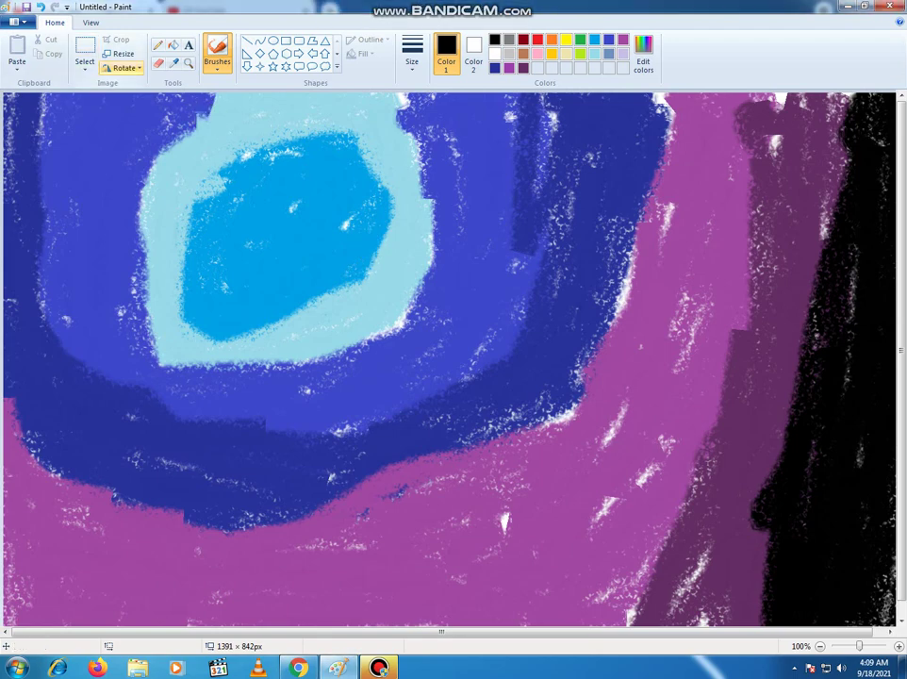
Try resizing the painting to 40 pixels wide by 842 pixels high without maintaining the aspect ratio
{"action": "left_click", "coordinate": [120, 53]}
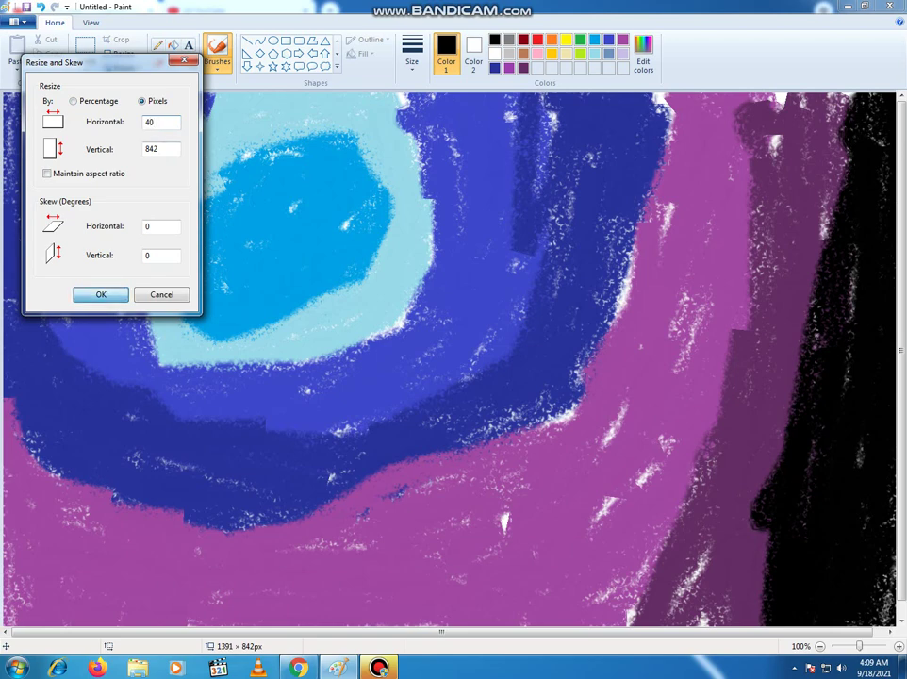
{"action": "key", "text": "Return"}
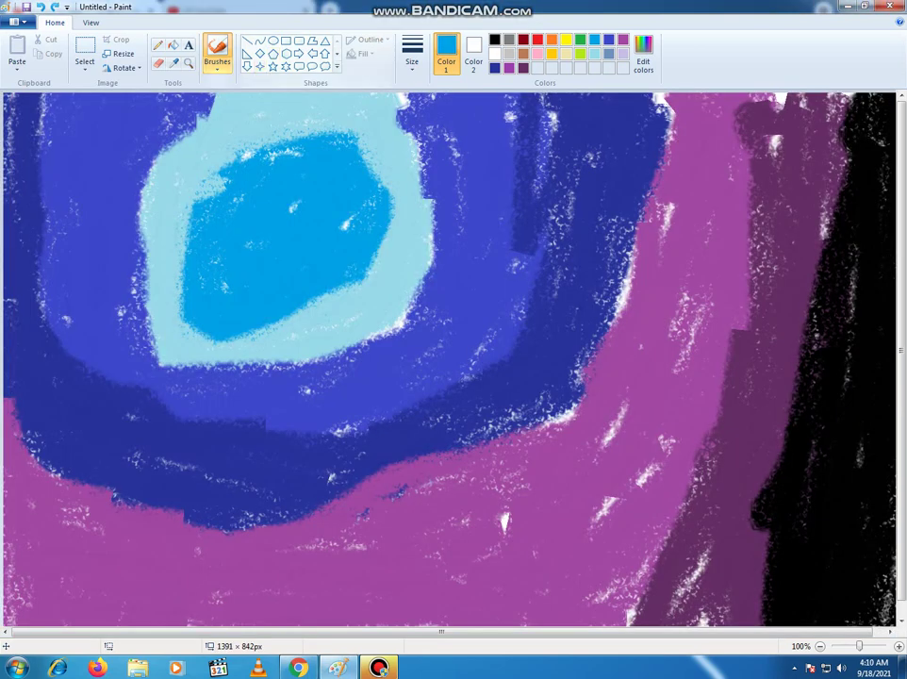
Airbrush turquoise all around the central shape's edge to blend it into the light turquoise ring
{"action": "left_click", "coordinate": [216, 63]}
{"action": "left_click", "coordinate": [295, 90]}
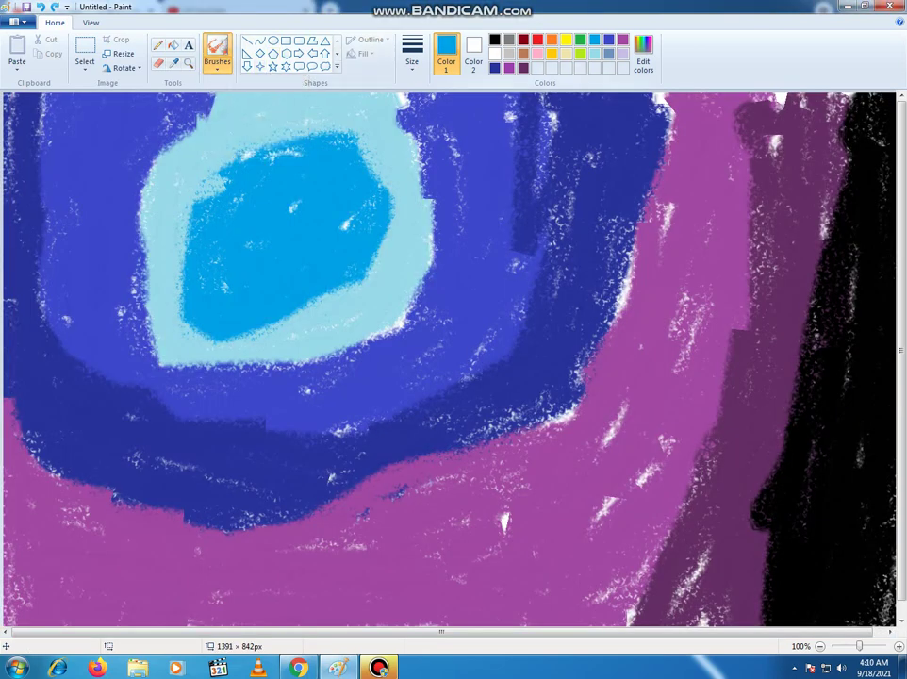
{"action": "left_click", "coordinate": [412, 52]}
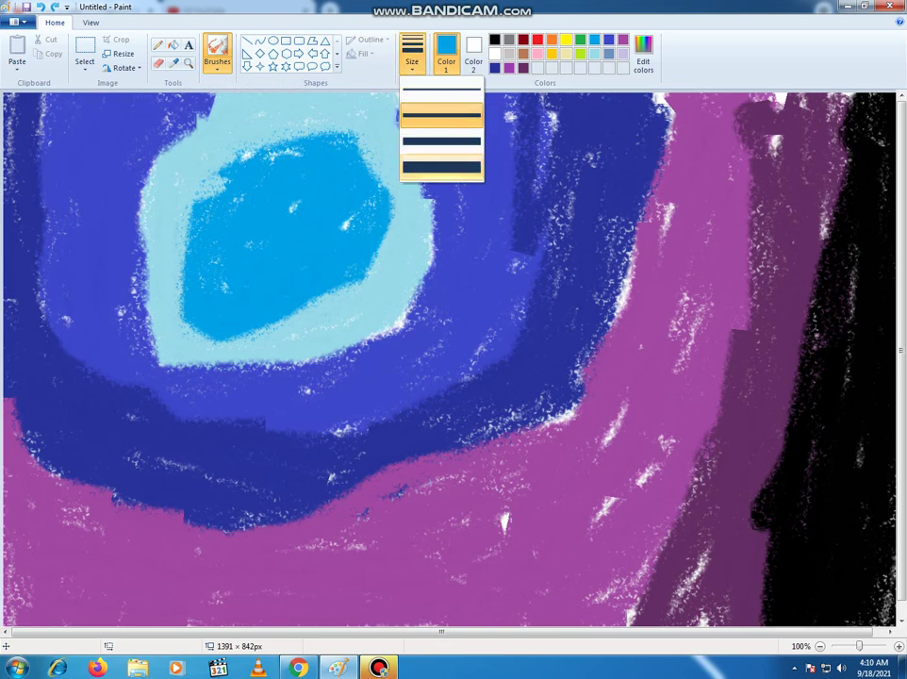
{"action": "left_click", "coordinate": [440, 115]}
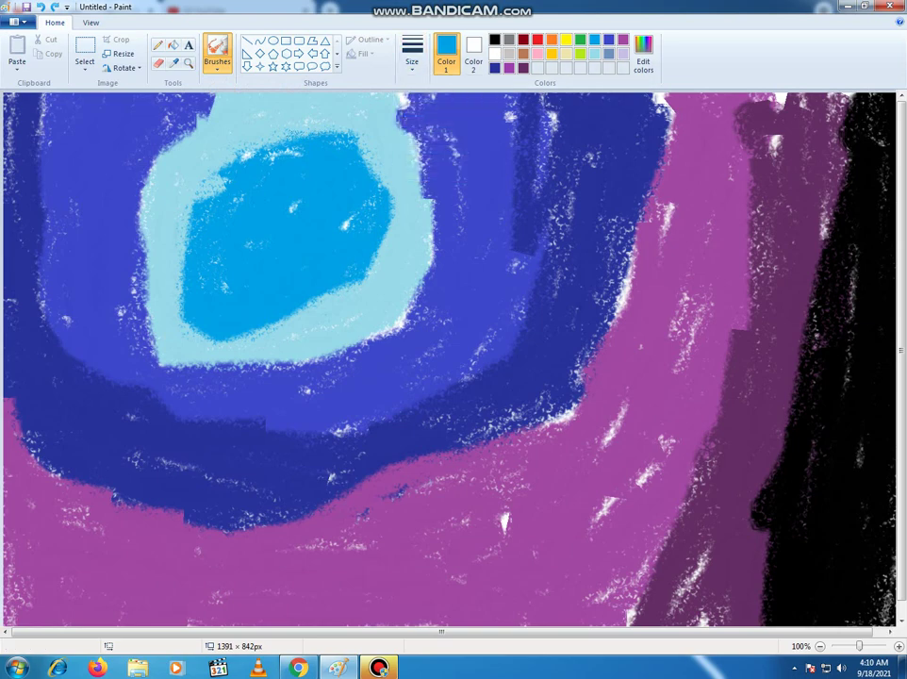
{"action": "mouse_move", "coordinate": [312, 116]}
{"action": "left_mouse_down"}
{"action": "mouse_move", "coordinate": [328, 115]}
{"action": "mouse_move", "coordinate": [274, 122]}
{"action": "mouse_move", "coordinate": [371, 134]}
{"action": "left_mouse_up"}
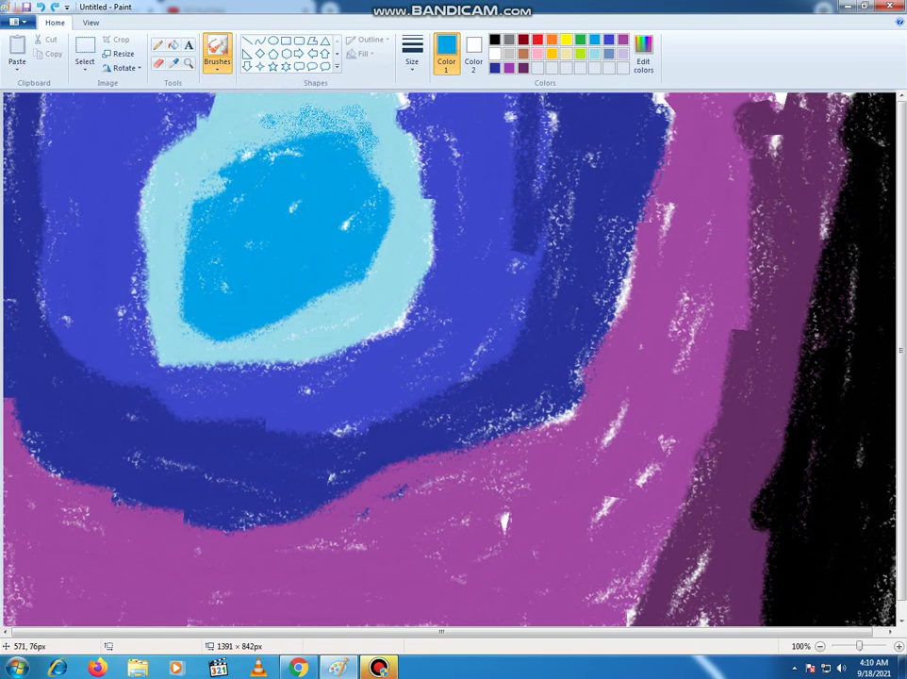
{"action": "left_click_drag", "start_coordinate": [406, 236], "coordinate": [415, 241]}
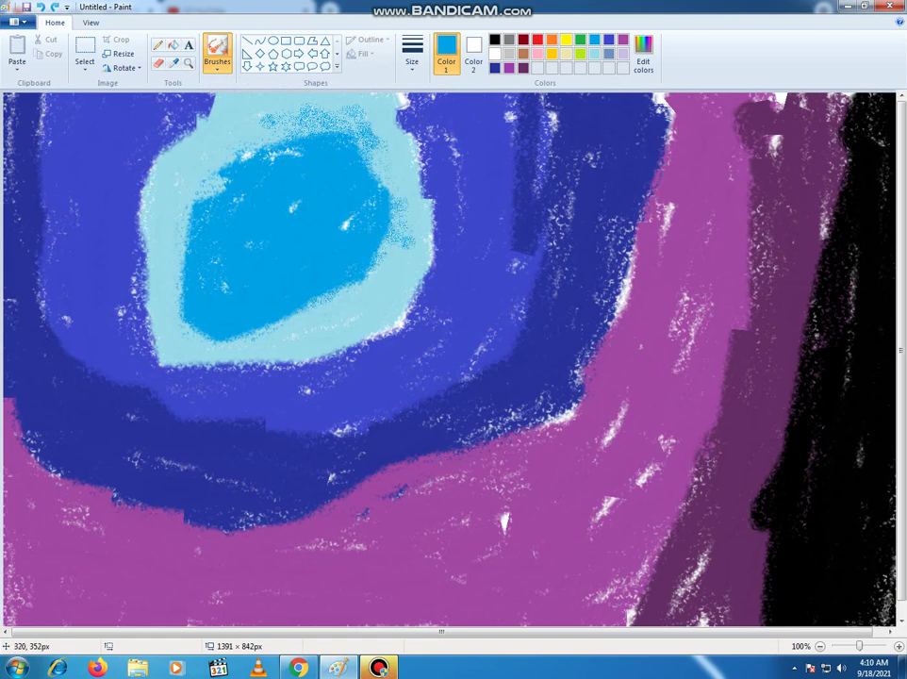
{"action": "left_click_drag", "start_coordinate": [200, 199], "coordinate": [214, 202]}
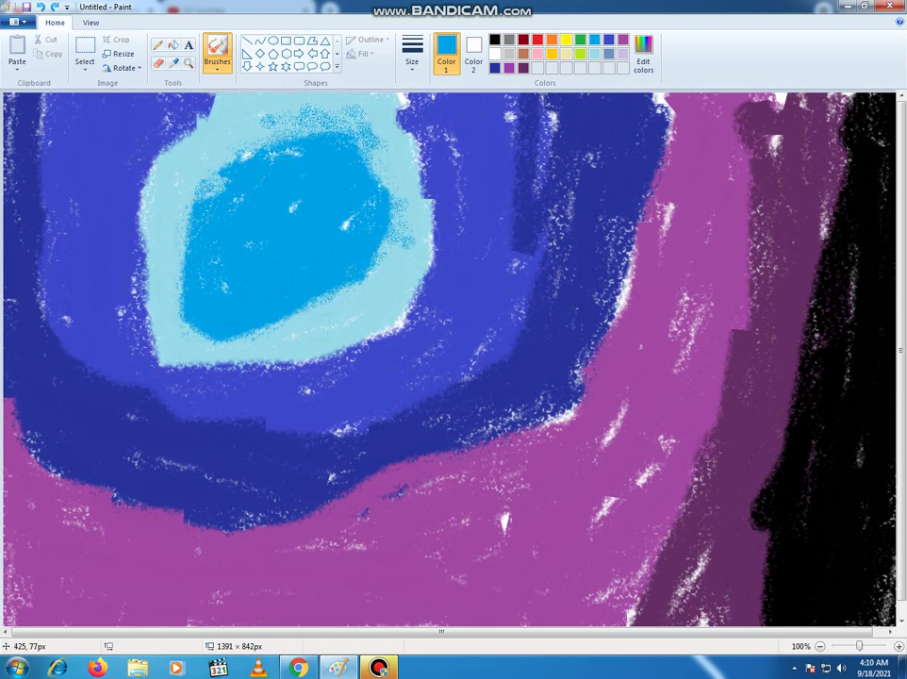
{"action": "mouse_move", "coordinate": [279, 143]}
{"action": "left_mouse_down"}
{"action": "mouse_move", "coordinate": [262, 152]}
{"action": "mouse_move", "coordinate": [213, 94]}
{"action": "mouse_move", "coordinate": [179, 104]}
{"action": "mouse_move", "coordinate": [151, 141]}
{"action": "mouse_move", "coordinate": [168, 299]}
{"action": "left_mouse_up"}
{"action": "mouse_move", "coordinate": [216, 332]}
{"action": "left_mouse_down"}
{"action": "mouse_move", "coordinate": [314, 319]}
{"action": "mouse_move", "coordinate": [243, 327]}
{"action": "left_mouse_up"}
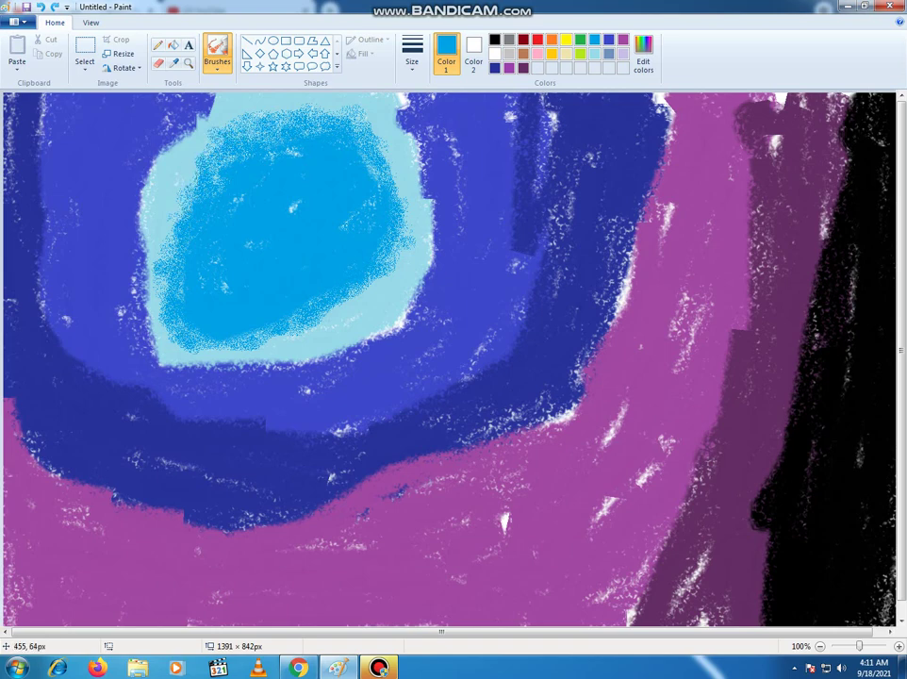
Airbrush light turquoise around the outer edge of the light turquoise ring to blend it into the indigo band
{"action": "left_click", "coordinate": [594, 53]}
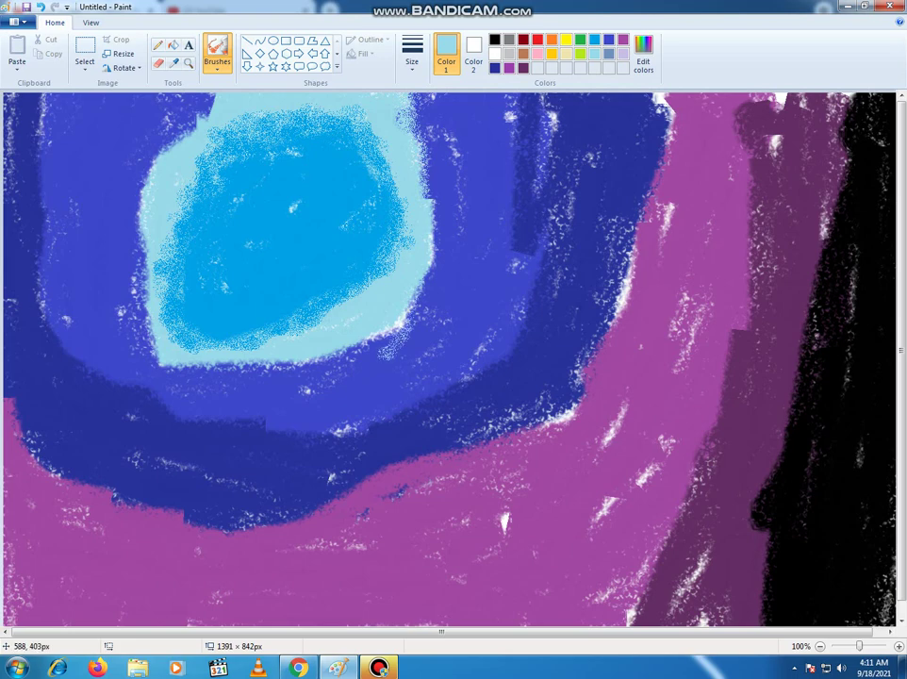
{"action": "left_click_drag", "start_coordinate": [395, 351], "coordinate": [398, 340]}
{"action": "mouse_move", "coordinate": [428, 212]}
{"action": "left_mouse_down"}
{"action": "mouse_move", "coordinate": [434, 195]}
{"action": "mouse_move", "coordinate": [435, 225]}
{"action": "mouse_move", "coordinate": [424, 98]}
{"action": "left_mouse_up"}
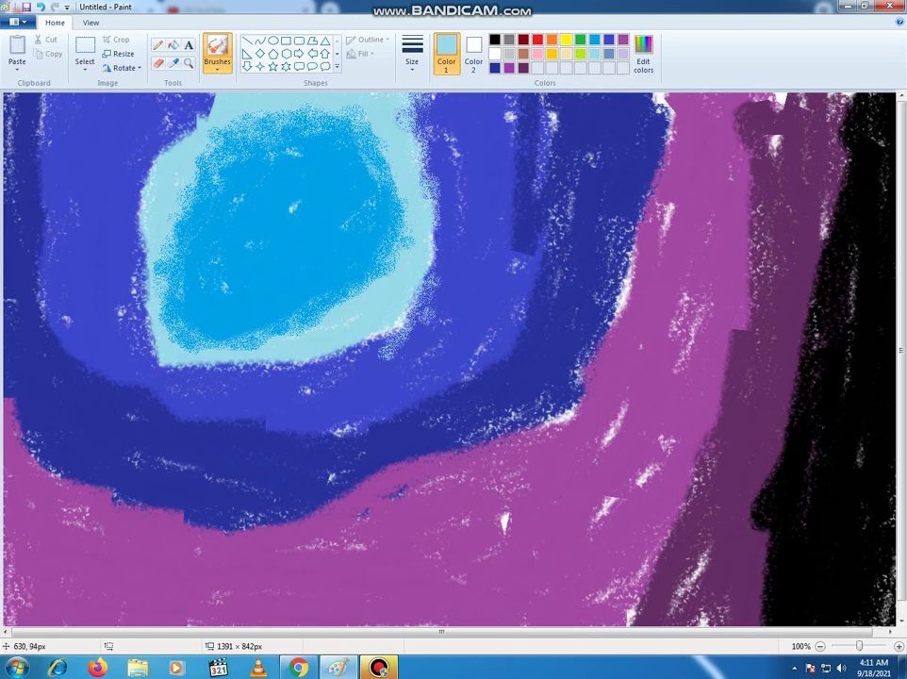
{"action": "left_click_drag", "start_coordinate": [426, 232], "coordinate": [415, 131]}
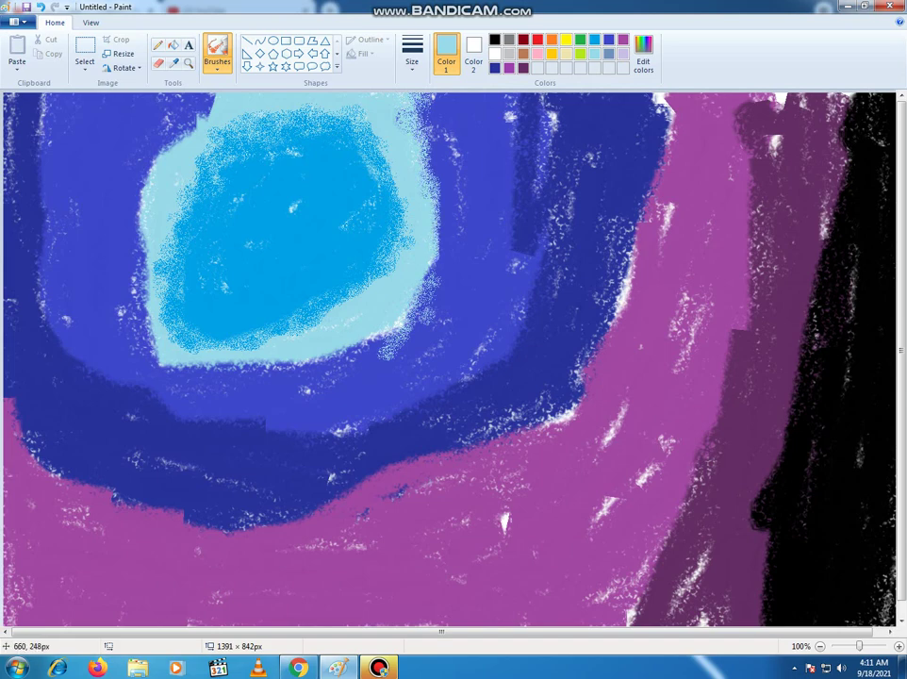
{"action": "mouse_move", "coordinate": [437, 285]}
{"action": "left_mouse_down"}
{"action": "mouse_move", "coordinate": [409, 331]}
{"action": "mouse_move", "coordinate": [354, 350]}
{"action": "mouse_move", "coordinate": [370, 378]}
{"action": "mouse_move", "coordinate": [302, 360]}
{"action": "left_mouse_up"}
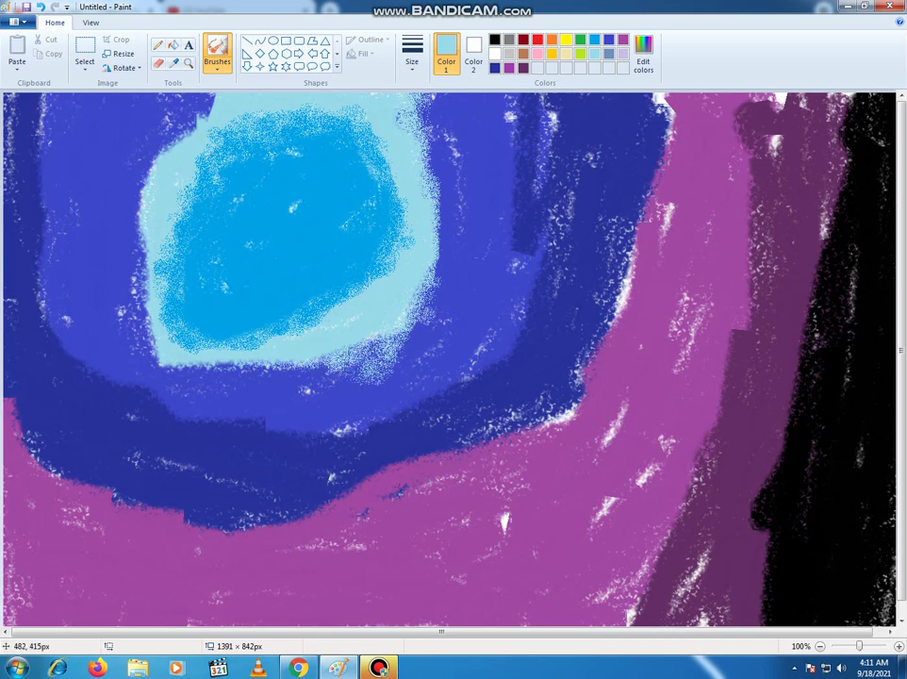
{"action": "left_click_drag", "start_coordinate": [253, 274], "coordinate": [137, 276]}
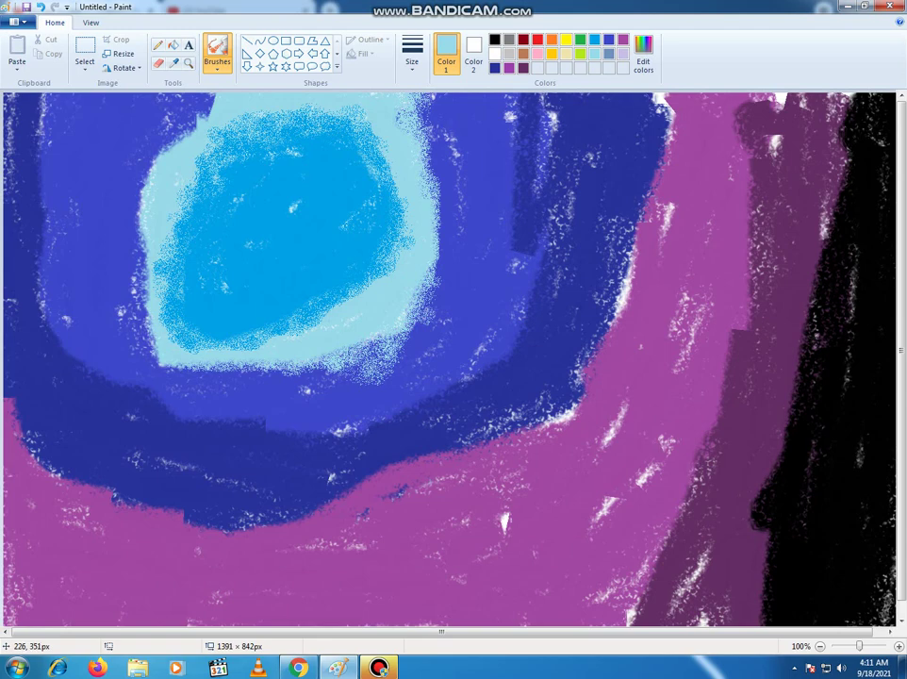
{"action": "mouse_move", "coordinate": [154, 325]}
{"action": "left_mouse_down"}
{"action": "mouse_move", "coordinate": [146, 188]}
{"action": "mouse_move", "coordinate": [203, 111]}
{"action": "mouse_move", "coordinate": [150, 164]}
{"action": "mouse_move", "coordinate": [205, 115]}
{"action": "left_mouse_up"}
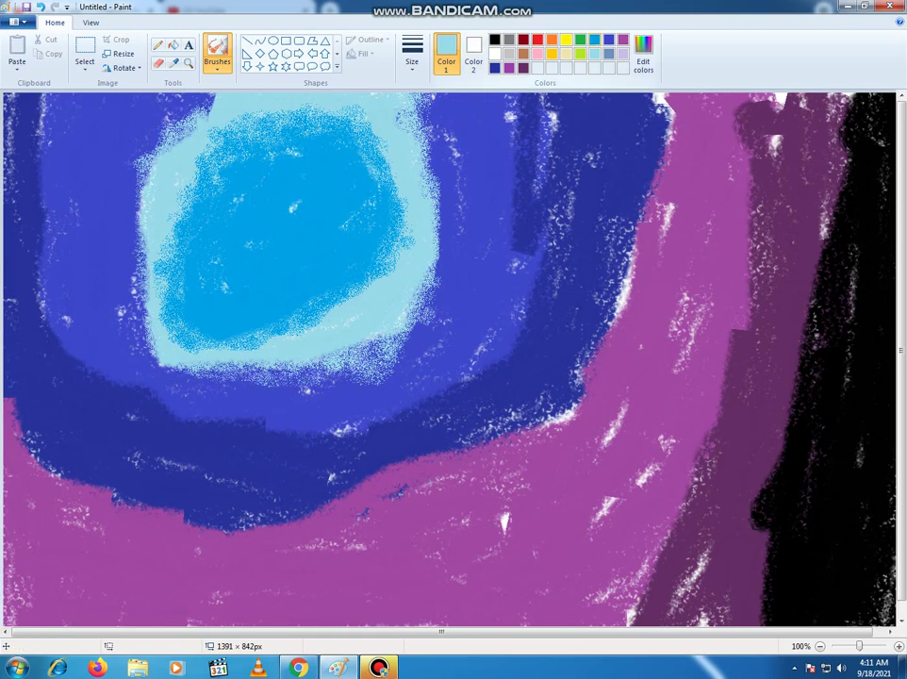
Airbrush indigo along the inner edge of the dark blue band and dark blue along its border with the purple
{"action": "left_click", "coordinate": [608, 40]}
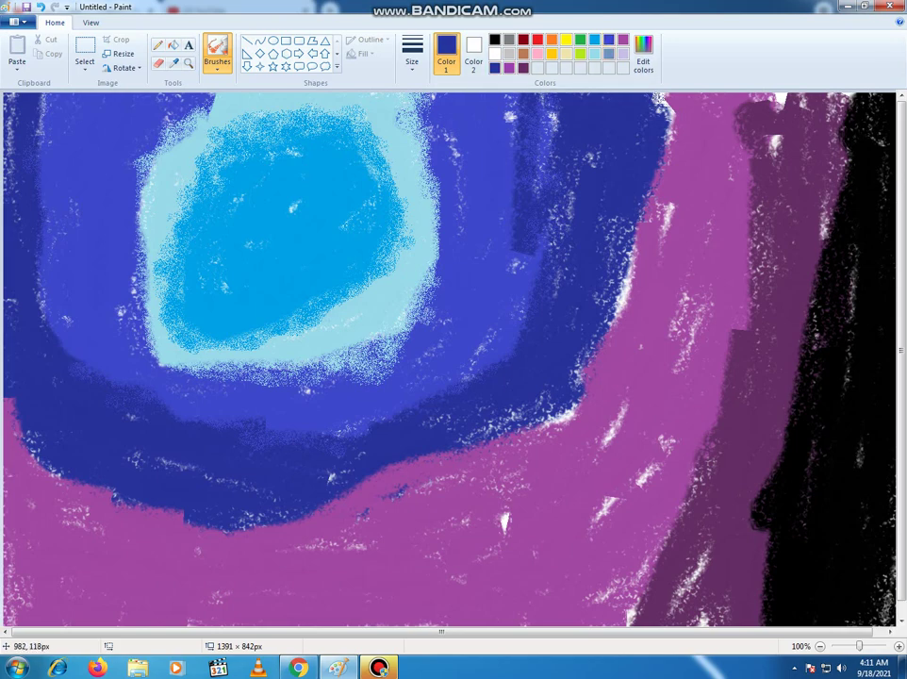
{"action": "left_click", "coordinate": [494, 67]}
{"action": "left_click_drag", "start_coordinate": [632, 275], "coordinate": [623, 307]}
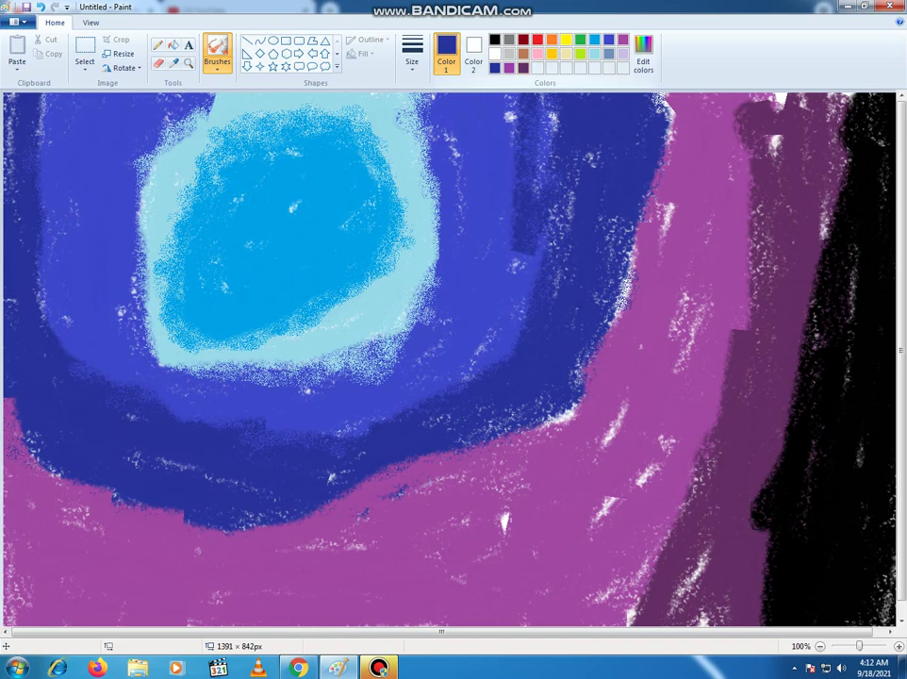
Airbrush purple and dark purple specks over the edges of the outer bands, and set the brush color to black
{"action": "left_click", "coordinate": [622, 40]}
{"action": "left_click", "coordinate": [524, 68]}
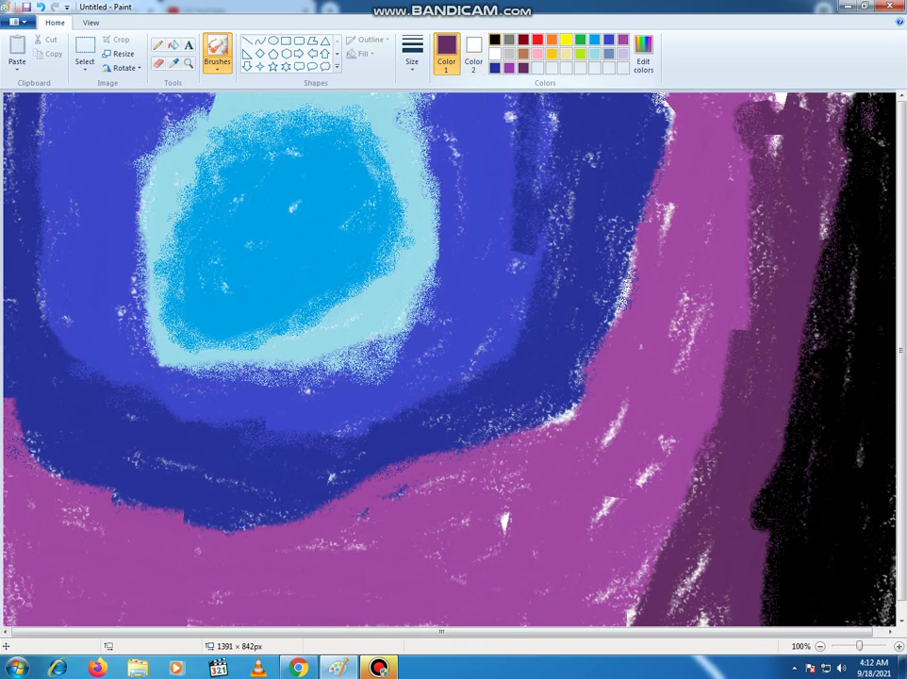
{"action": "left_click", "coordinate": [494, 40]}
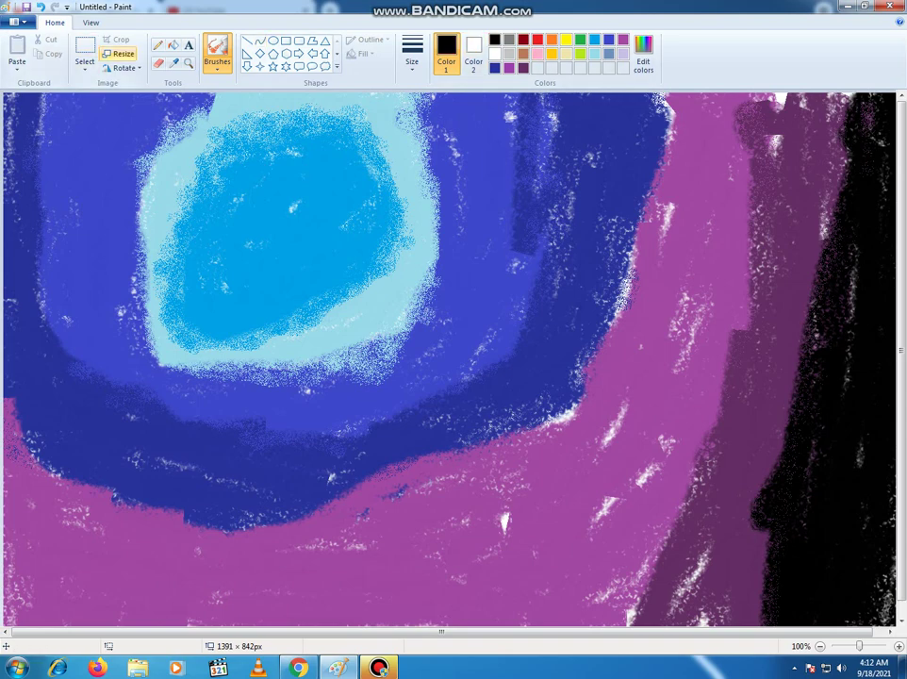
Resize the painting to 40 pixels wide without maintaining the aspect ratio
{"action": "left_click", "coordinate": [120, 53]}
{"action": "left_click", "coordinate": [141, 101]}
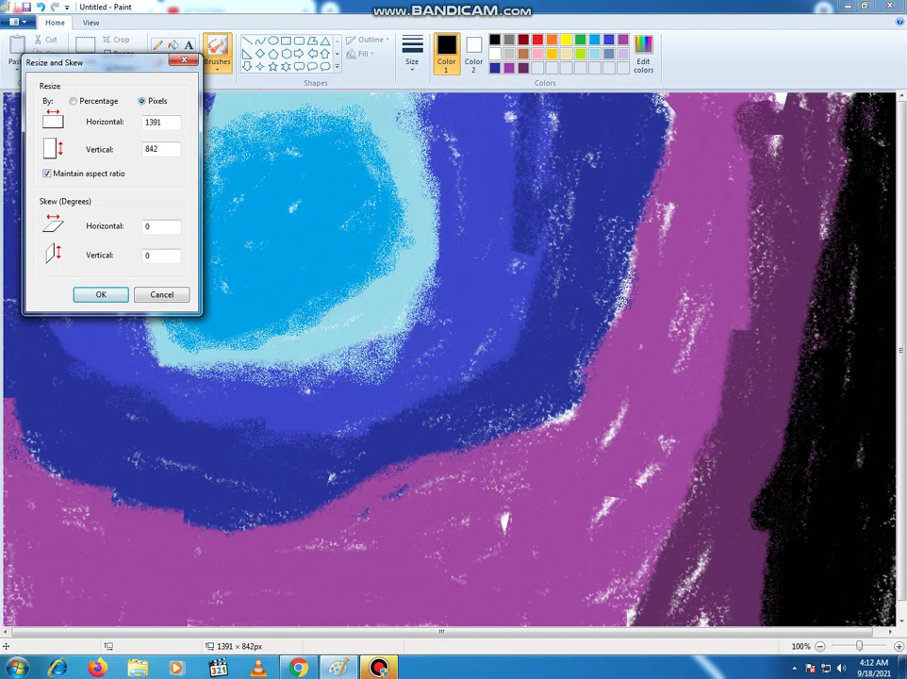
{"action": "left_click", "coordinate": [47, 173]}
{"action": "left_click", "coordinate": [163, 122]}
{"action": "key", "text": "BackSpace"}
{"action": "key", "text": "BackSpace"}
{"action": "key", "text": "BackSpace"}
{"action": "key", "text": "BackSpace"}
{"action": "type", "text": "40"}
{"action": "key", "text": "Return"}
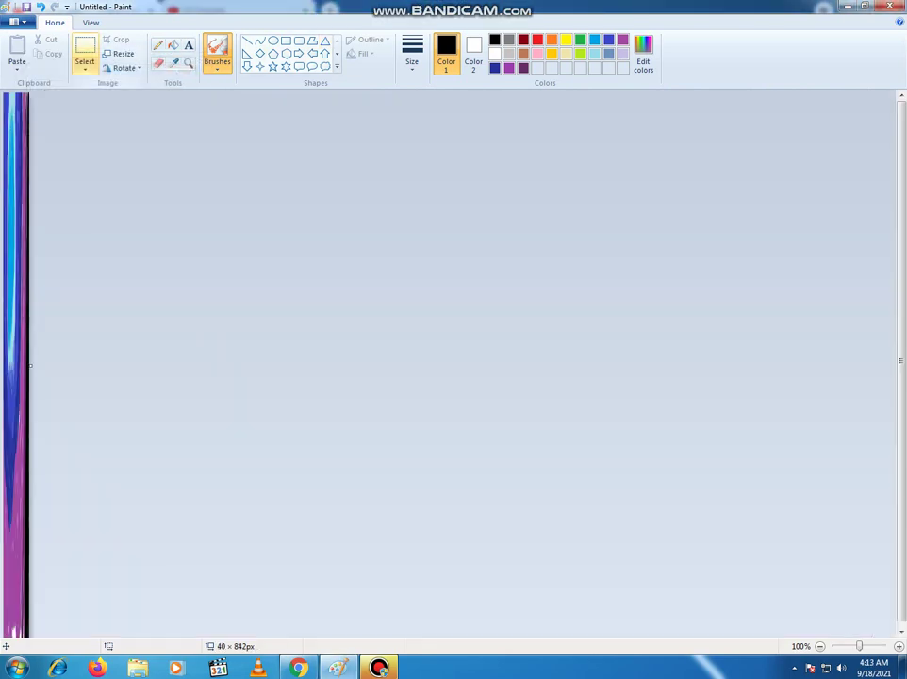
Stretch the narrowed painting to 987 pixels wide without maintaining the aspect ratio
{"action": "left_click", "coordinate": [123, 54]}
{"action": "left_click", "coordinate": [142, 101]}
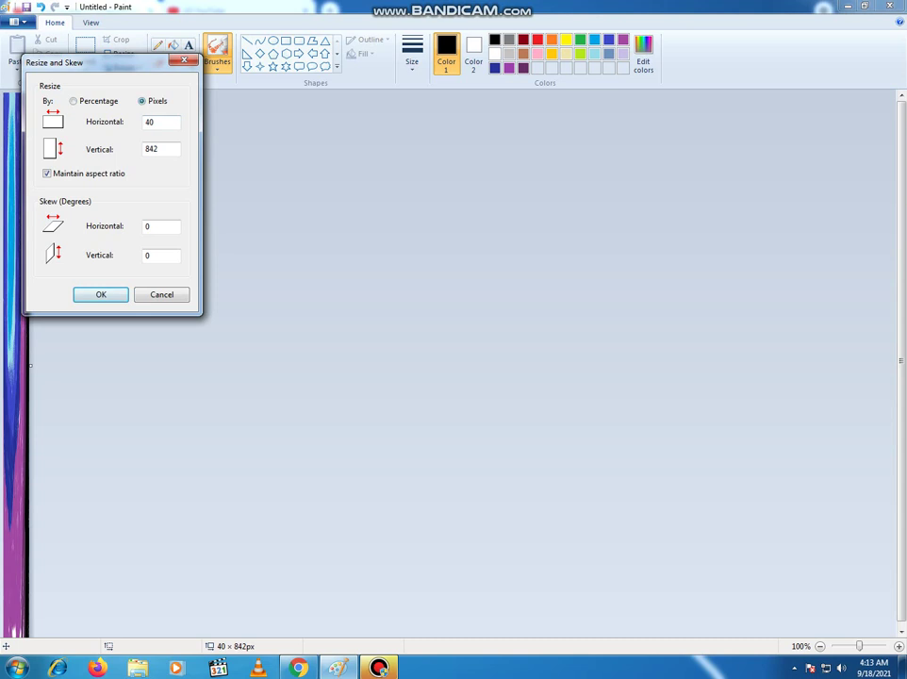
{"action": "left_click", "coordinate": [48, 173]}
{"action": "left_click", "coordinate": [155, 122]}
{"action": "key", "text": "BackSpace"}
{"action": "key", "text": "BackSpace"}
{"action": "type", "text": "987"}
{"action": "key", "text": "Return"}
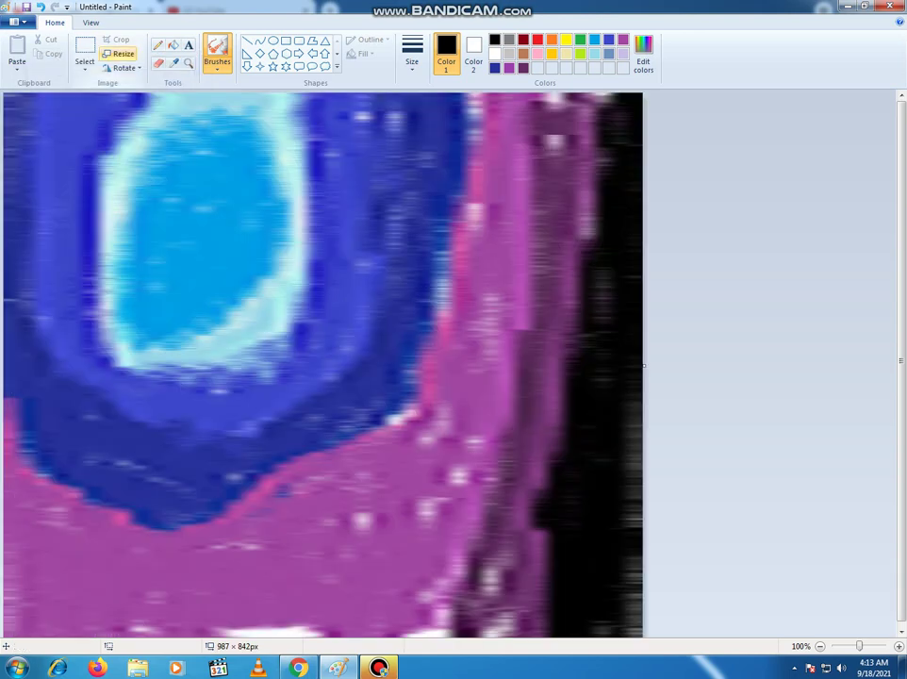
Squash the painting to 6 pixels high while keeping its width at 987 pixels
{"action": "left_click", "coordinate": [118, 54]}
{"action": "left_click", "coordinate": [142, 101]}
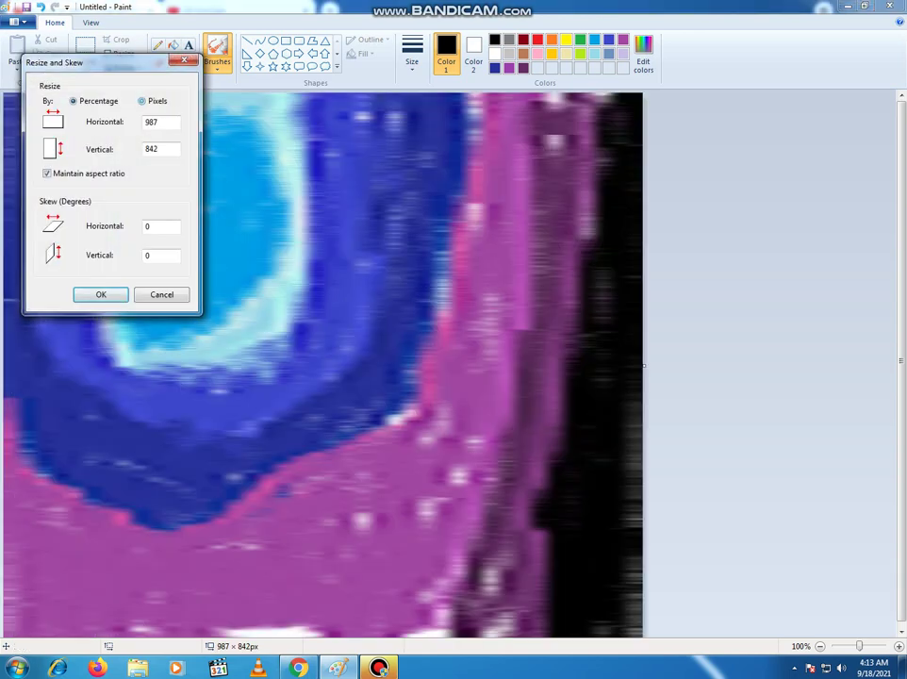
{"action": "left_click", "coordinate": [159, 149]}
{"action": "key", "text": "BackSpace"}
{"action": "key", "text": "BackSpace"}
{"action": "key", "text": "BackSpace"}
{"action": "type", "text": "6"}
{"action": "key", "text": "Return"}
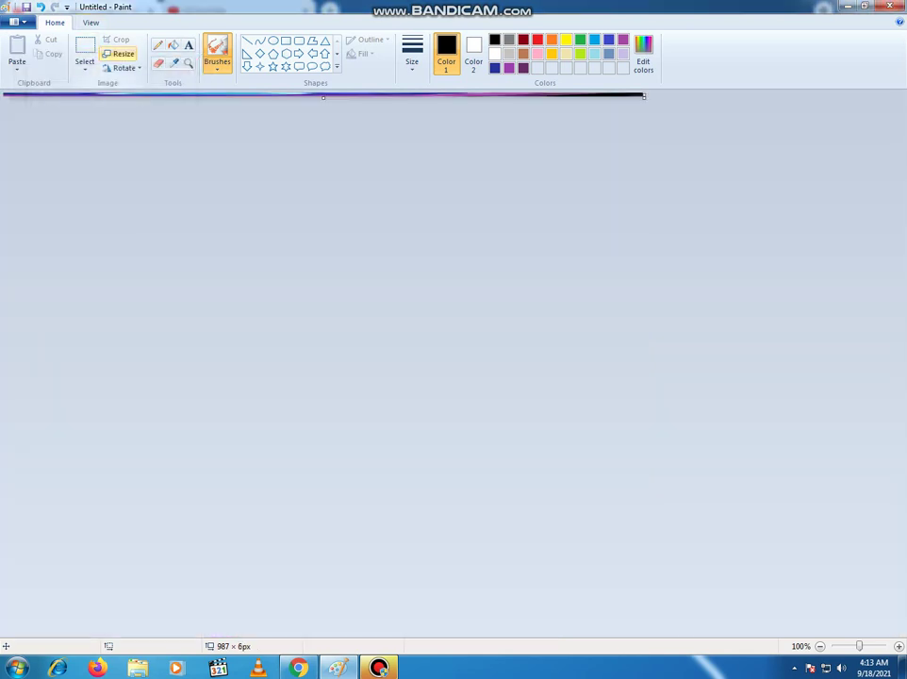
Stretch the flattened painting to 552 pixels high without maintaining the aspect ratio
{"action": "left_click", "coordinate": [120, 54]}
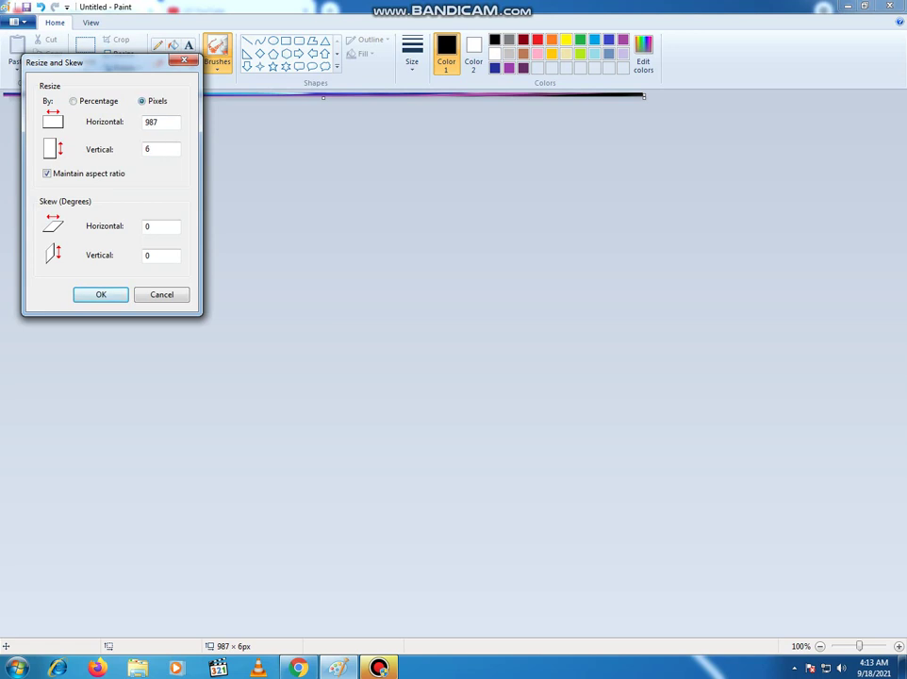
{"action": "left_click", "coordinate": [47, 173]}
{"action": "left_click", "coordinate": [161, 149]}
{"action": "key", "text": "BackSpace"}
{"action": "type", "text": "552"}
{"action": "key", "text": "Return"}
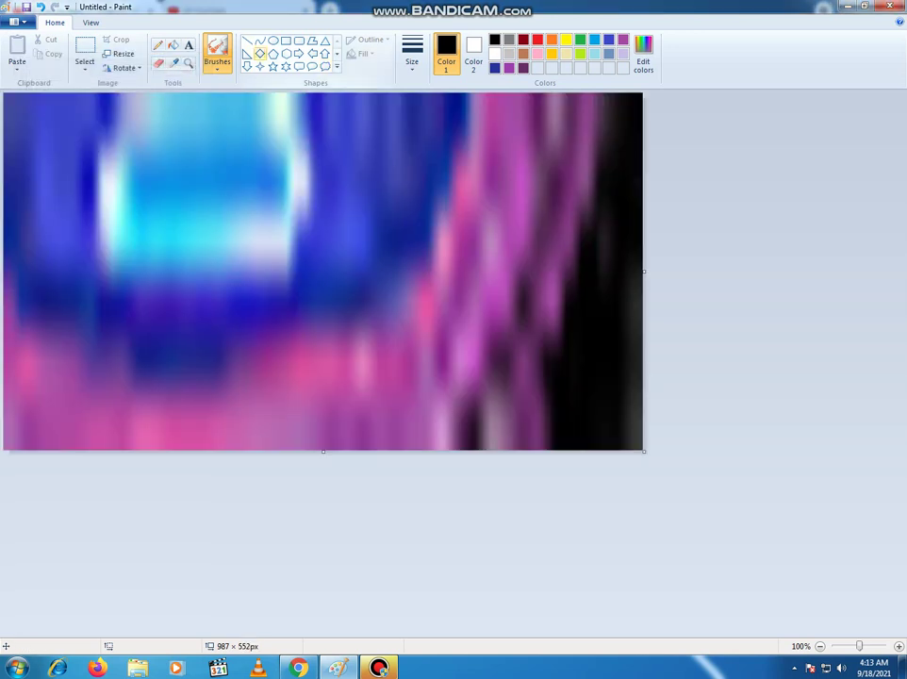
Draw a solid white oval about 177 × 201 px over the light-blue area of the painting
{"action": "left_click", "coordinate": [272, 40]}
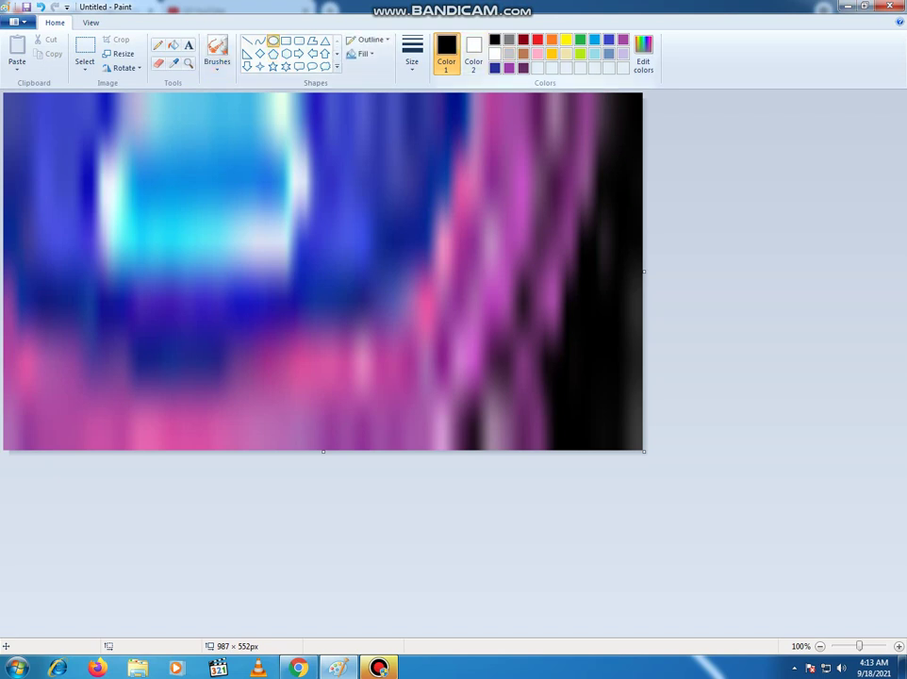
{"action": "left_click", "coordinate": [494, 54]}
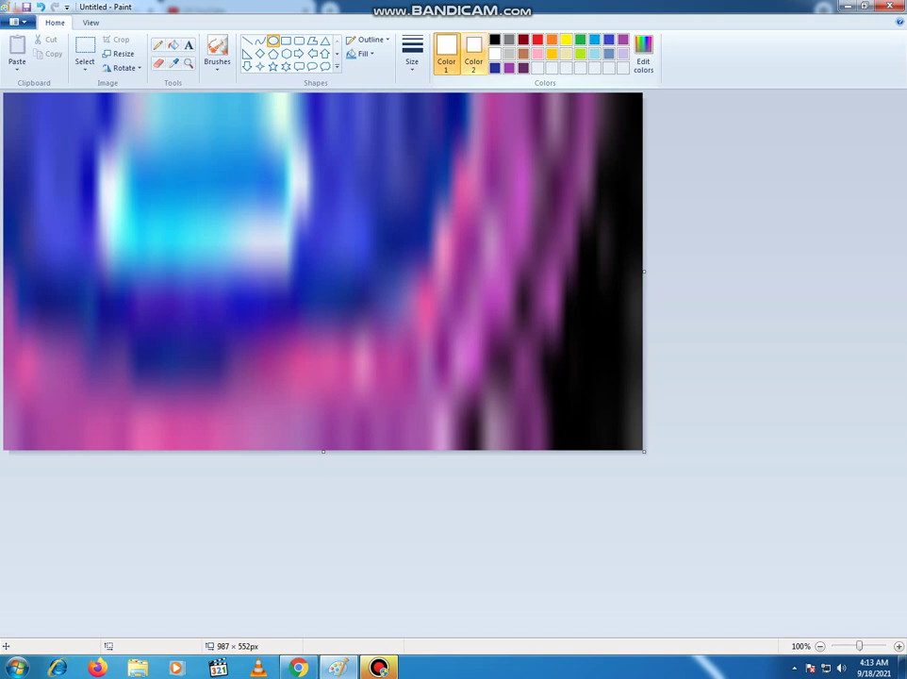
{"action": "left_click", "coordinate": [362, 54]}
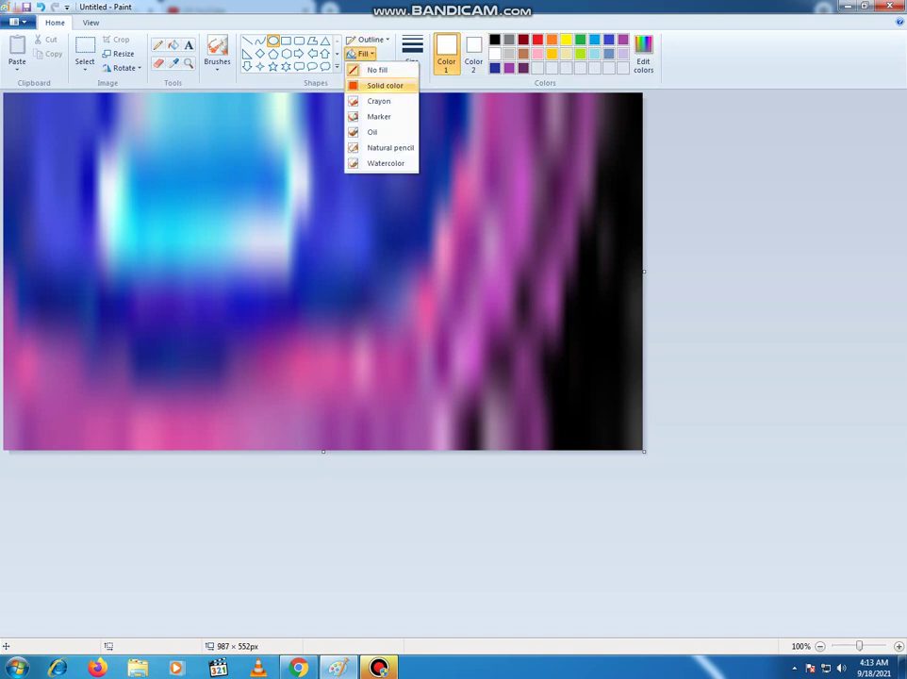
{"action": "left_click", "coordinate": [381, 83]}
{"action": "left_click_drag", "start_coordinate": [122, 148], "coordinate": [238, 279]}
{"action": "left_click_drag", "start_coordinate": [198, 215], "coordinate": [205, 208]}
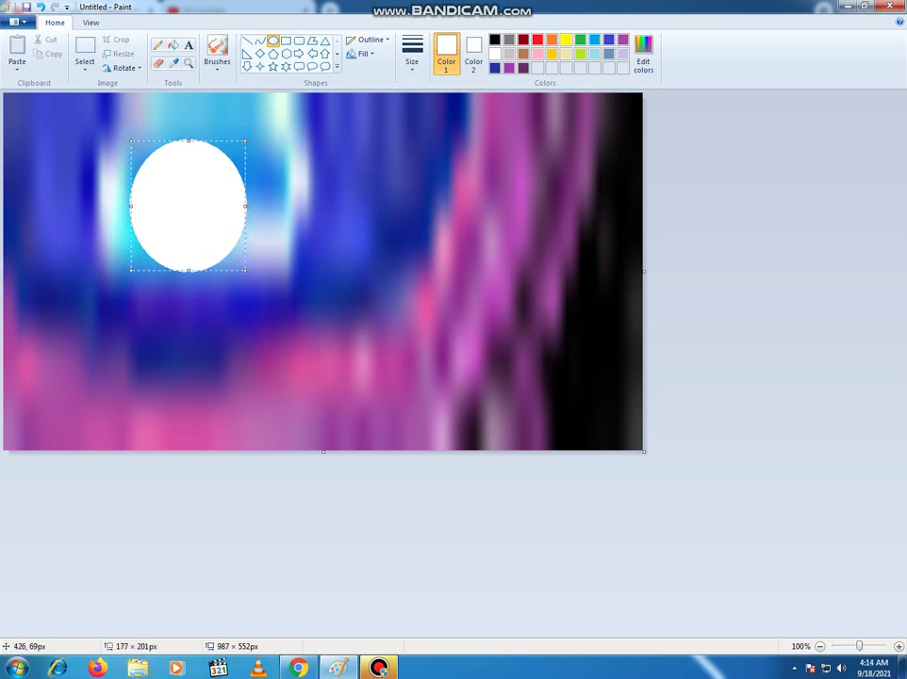
{"action": "left_click", "coordinate": [281, 137]}
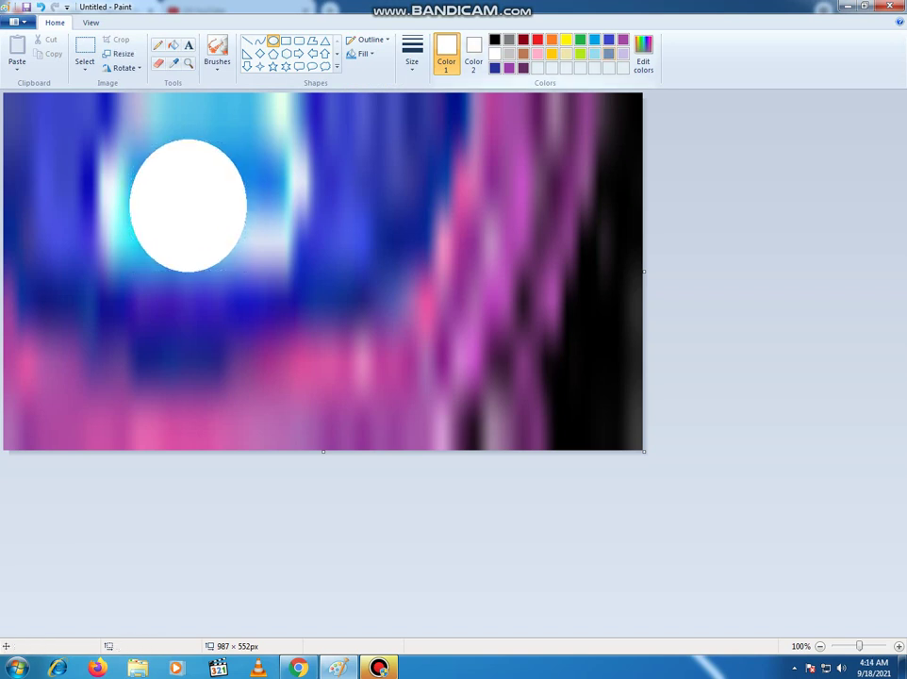
Draw a circle about 119 × 114 px over the white oval's upper-right edge, with blue outline and solid blue fill
{"action": "left_click", "coordinate": [594, 39]}
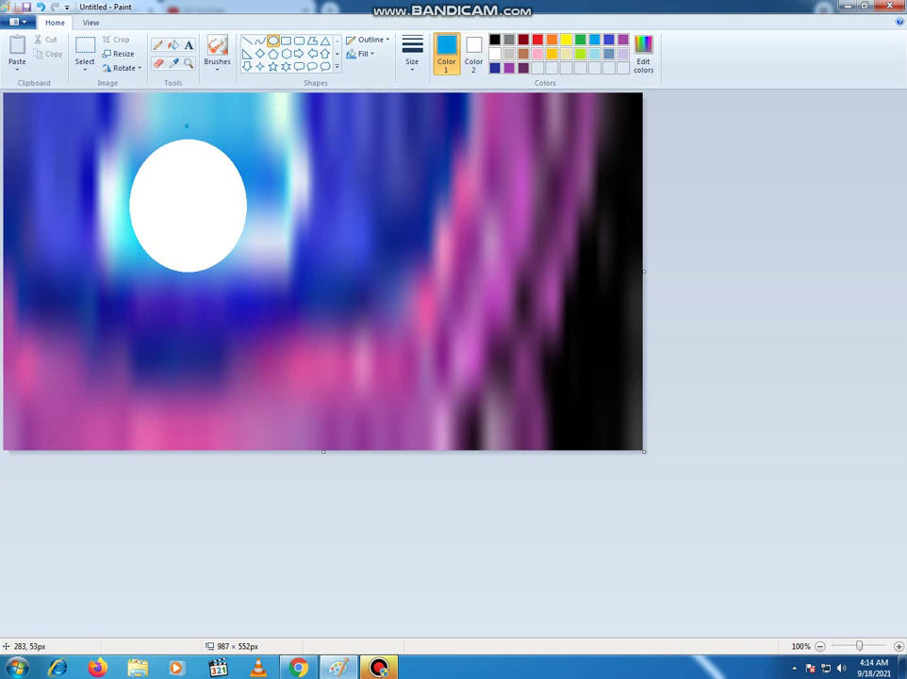
{"action": "left_click_drag", "start_coordinate": [187, 126], "coordinate": [262, 198]}
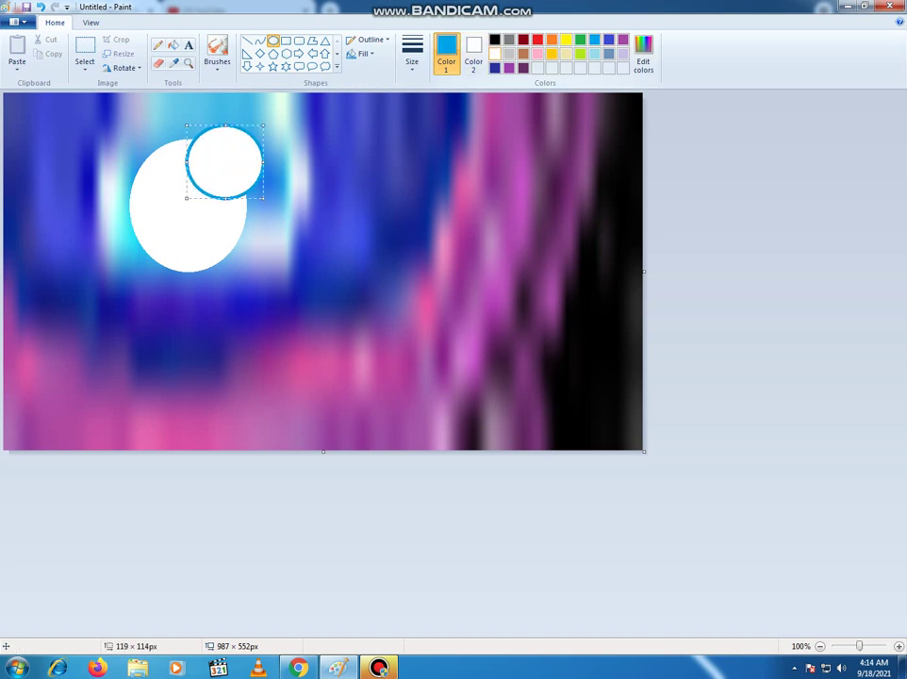
{"action": "left_click", "coordinate": [474, 52]}
{"action": "left_click", "coordinate": [594, 39]}
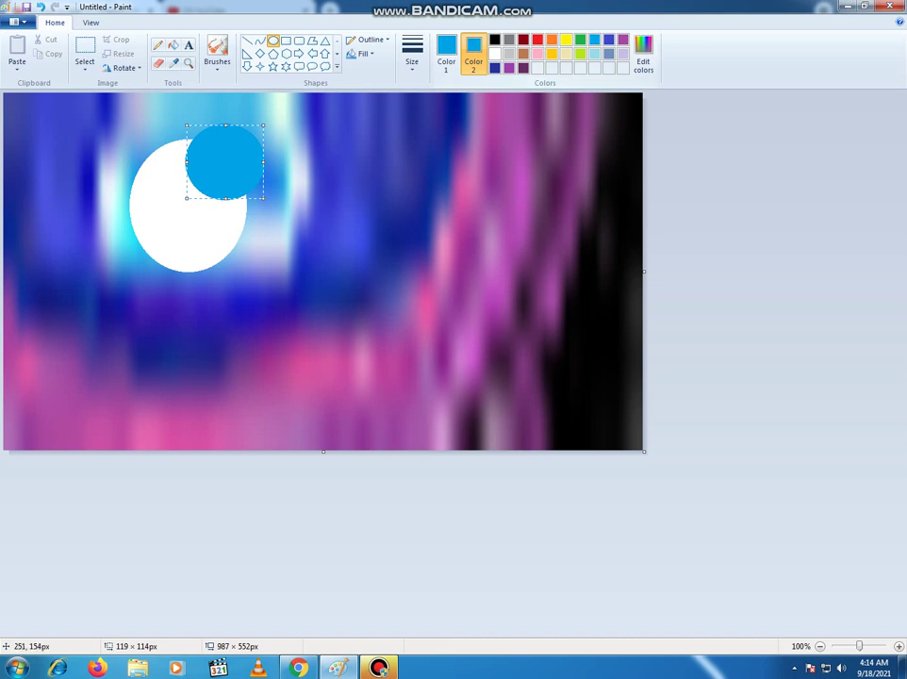
Enlarge the blue circle to about 173 × 159 px and place it over the white oval, leaving a white crescent
{"action": "left_click_drag", "start_coordinate": [249, 150], "coordinate": [204, 129]}
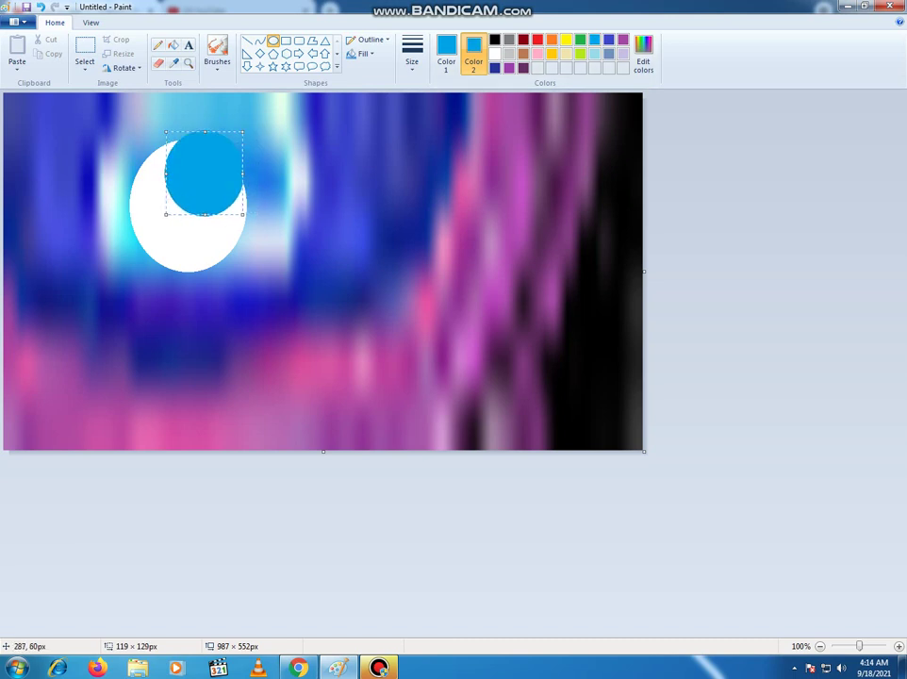
{"action": "left_click_drag", "start_coordinate": [242, 177], "coordinate": [220, 187]}
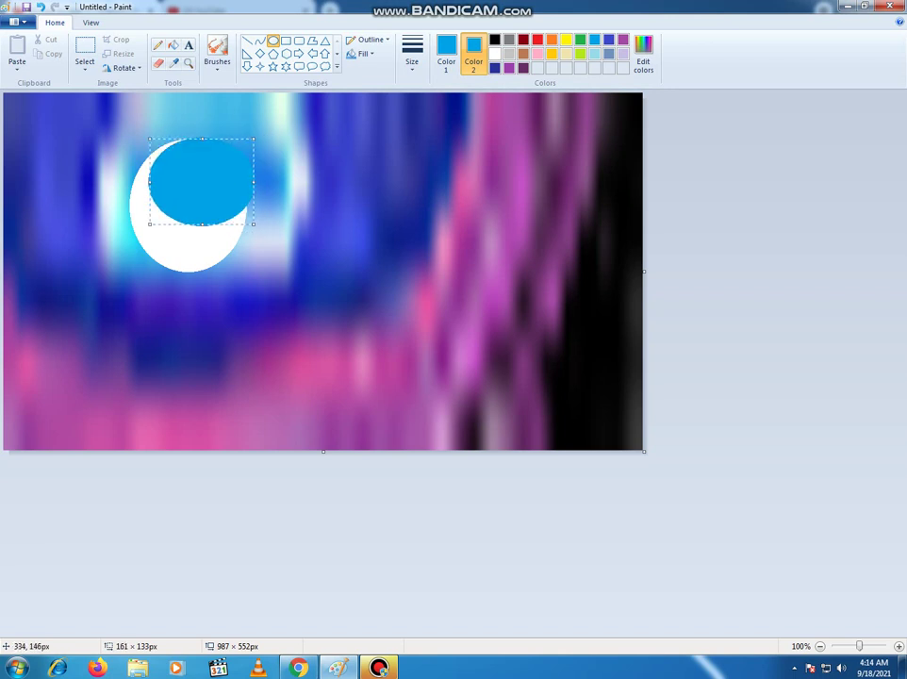
{"action": "left_click_drag", "start_coordinate": [202, 139], "coordinate": [205, 122]}
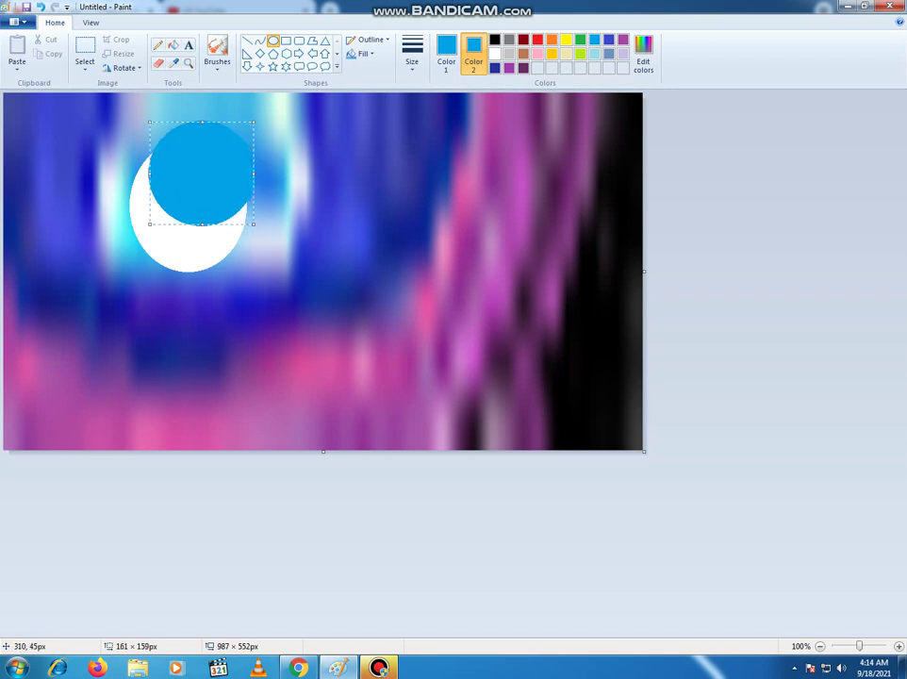
{"action": "left_click_drag", "start_coordinate": [255, 178], "coordinate": [262, 182]}
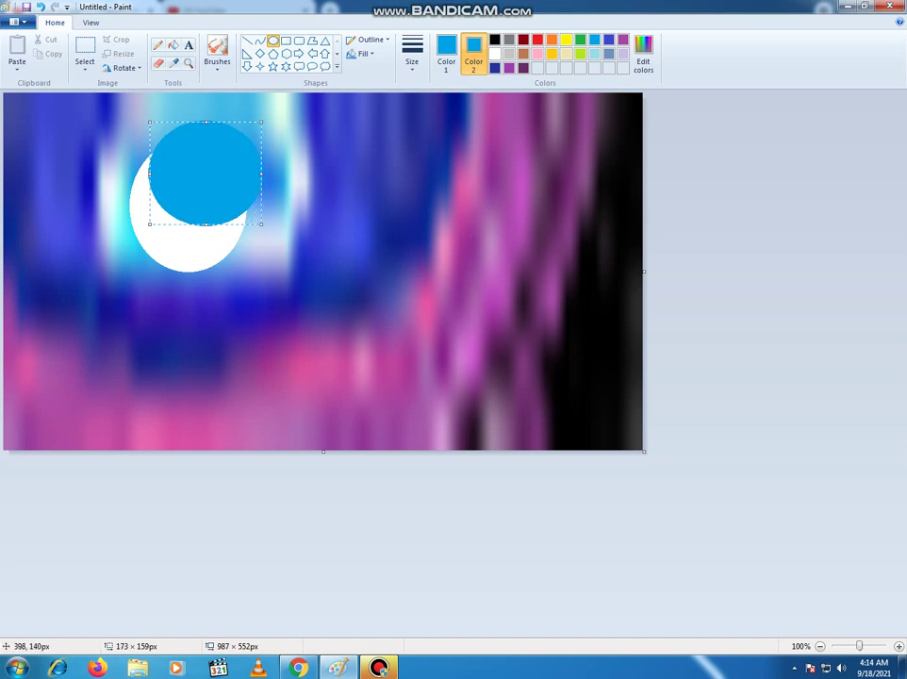
{"action": "mouse_move", "coordinate": [202, 157]}
{"action": "left_mouse_down"}
{"action": "mouse_move", "coordinate": [195, 182]}
{"action": "mouse_move", "coordinate": [196, 173]}
{"action": "left_mouse_up"}
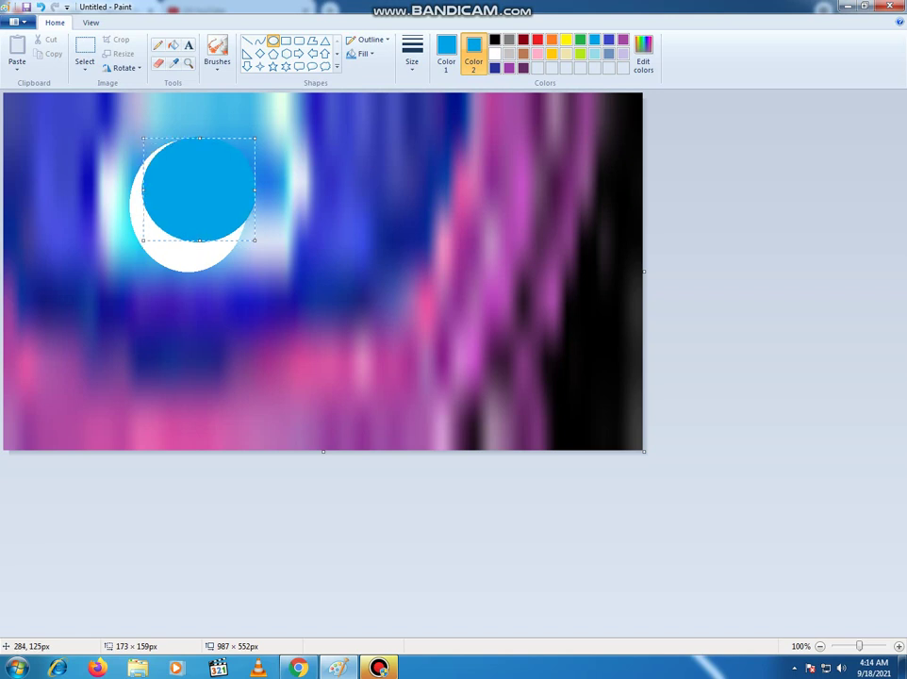
{"action": "left_click", "coordinate": [117, 165]}
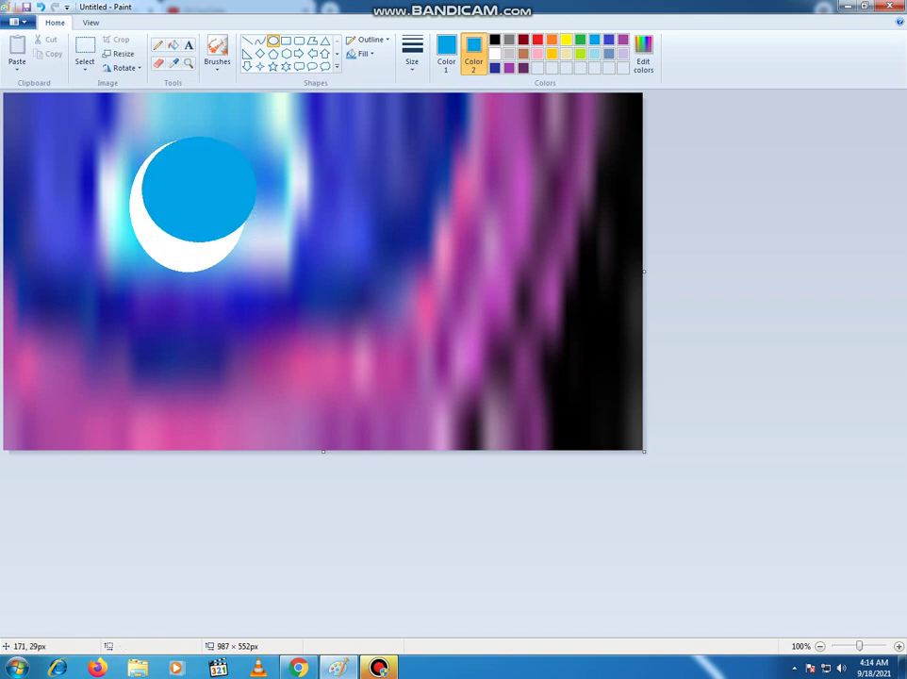
Resize the painting to 1 pixel wide without maintaining the aspect ratio
{"action": "left_click", "coordinate": [121, 54]}
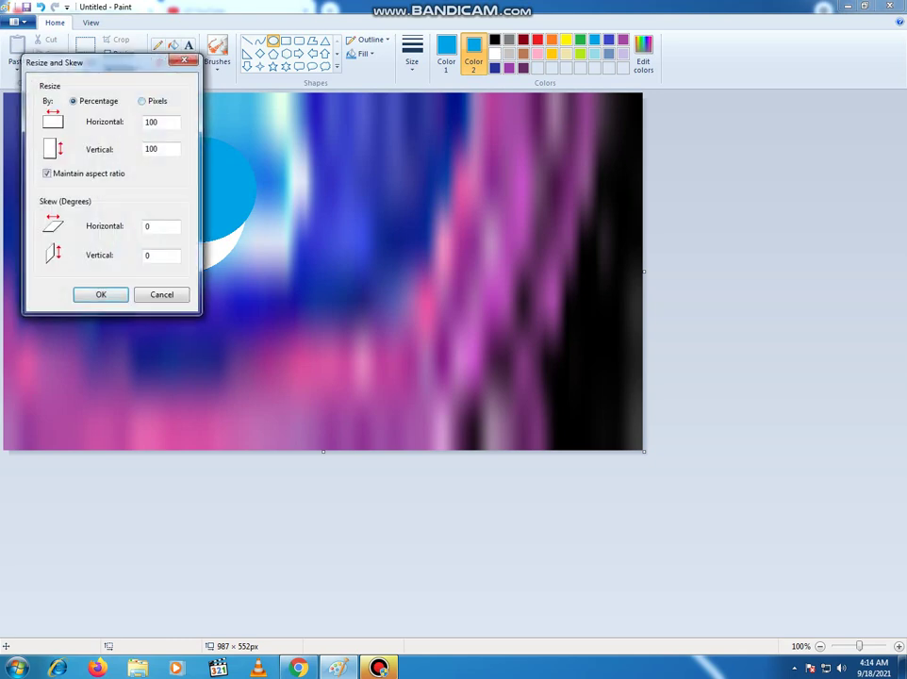
{"action": "left_click", "coordinate": [142, 100]}
{"action": "left_click", "coordinate": [157, 122]}
{"action": "key", "text": "BackSpace"}
{"action": "key", "text": "BackSpace"}
{"action": "key", "text": "BackSpace"}
{"action": "type", "text": "1"}
{"action": "key", "text": "Return"}
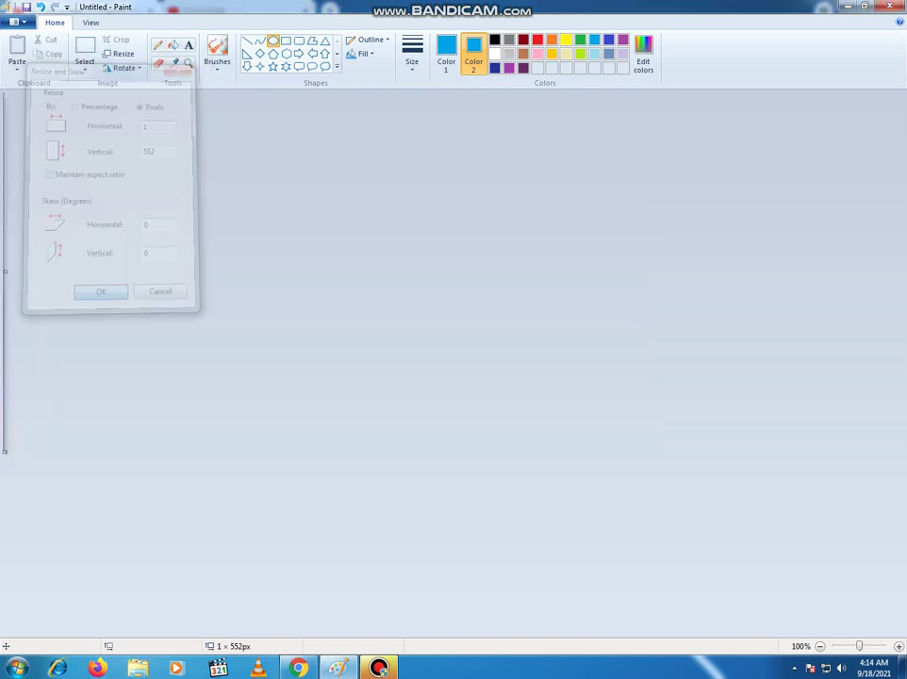
Try to stretch the painting to 987 pixels wide, abandon it and undo the resize to 1 pixel
{"action": "left_click", "coordinate": [123, 53]}
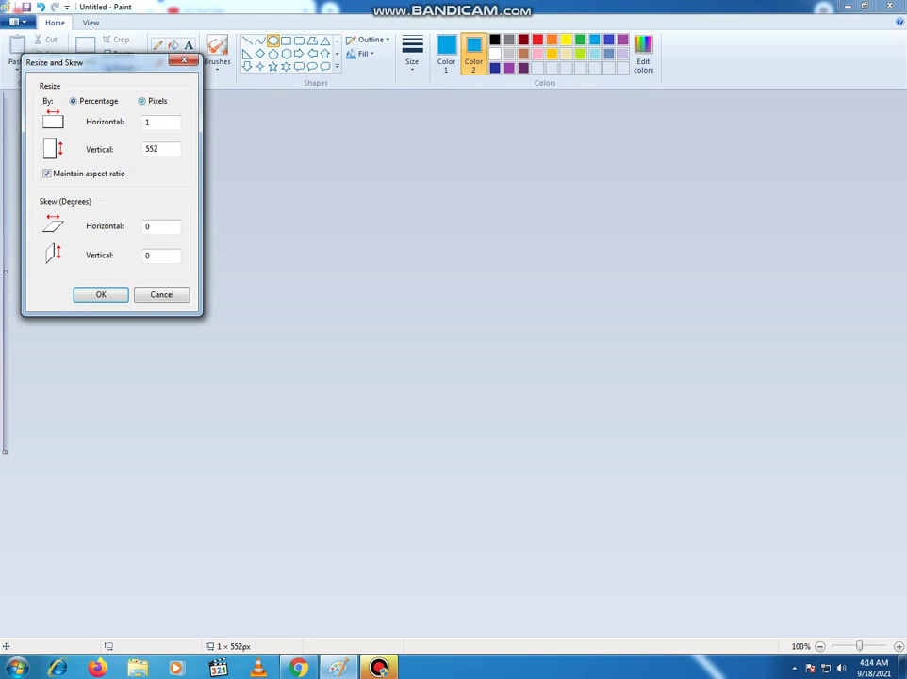
{"action": "left_click", "coordinate": [141, 101]}
{"action": "key", "text": "BackSpace"}
{"action": "type", "text": "987"}
{"action": "key", "text": "Return"}
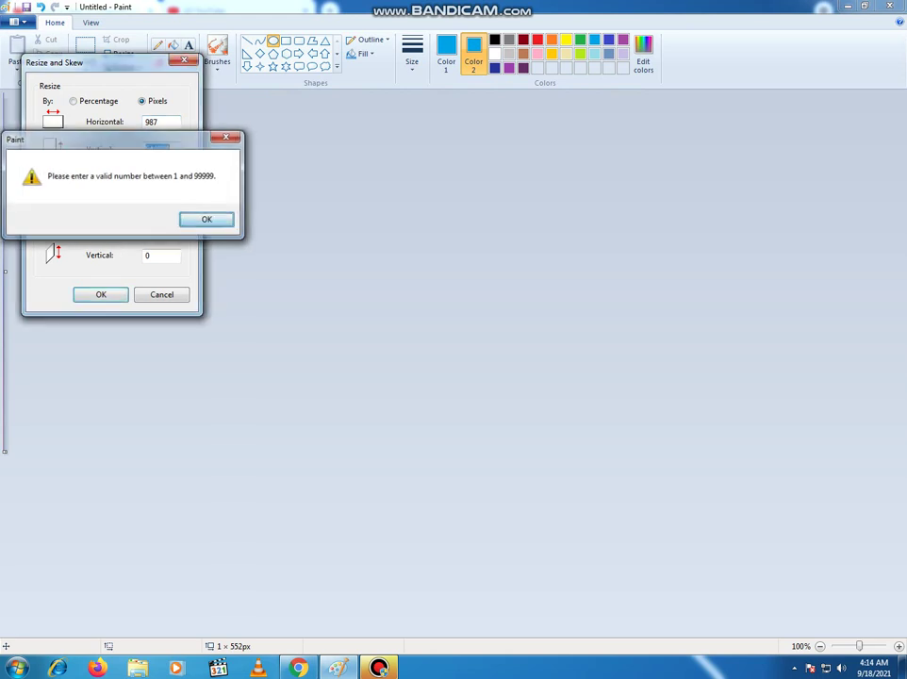
{"action": "key", "text": "Return"}
{"action": "key", "text": "Escape"}
{"action": "key", "text": "ctrl+z"}
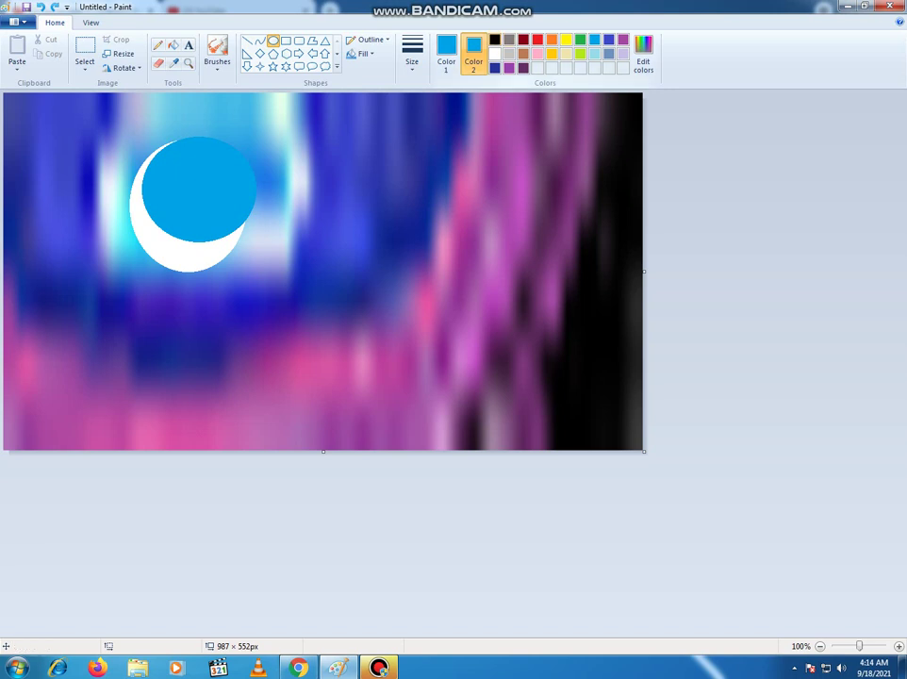
Set Color 1 to black and choose the Crayon brush, undoing any stray mark
{"action": "left_click", "coordinate": [446, 54]}
{"action": "left_click", "coordinate": [494, 39]}
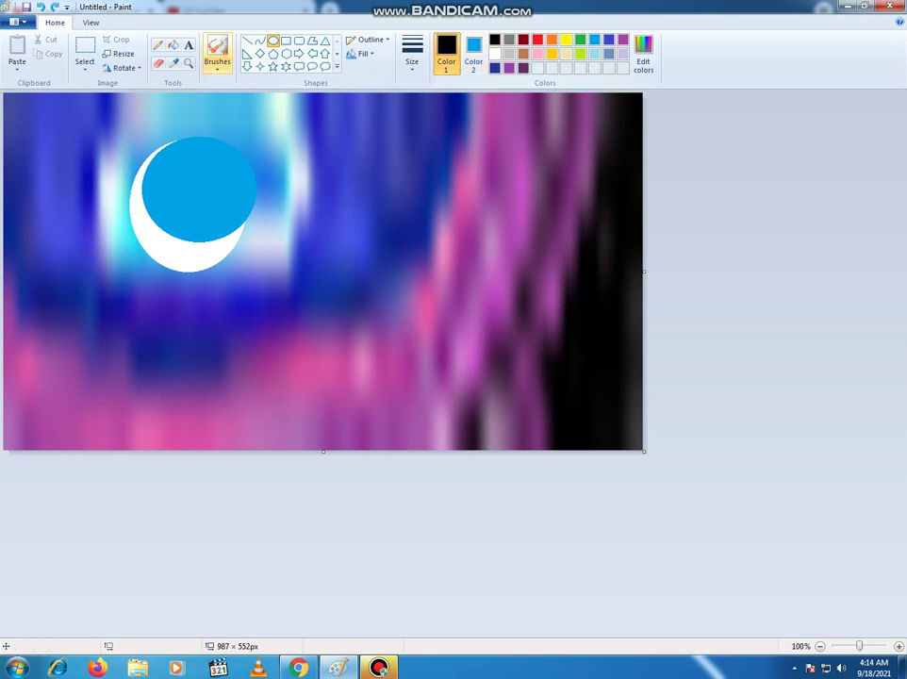
{"action": "left_click", "coordinate": [217, 45]}
{"action": "left_click", "coordinate": [217, 62]}
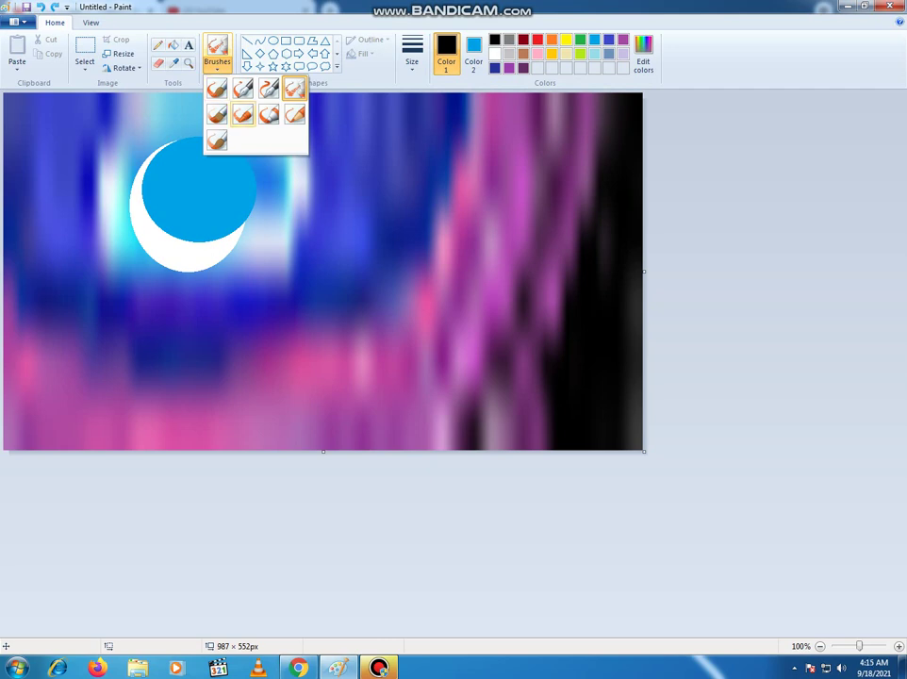
{"action": "left_click", "coordinate": [242, 114]}
{"action": "left_click", "coordinate": [237, 113]}
{"action": "key", "text": "ctrl+z"}
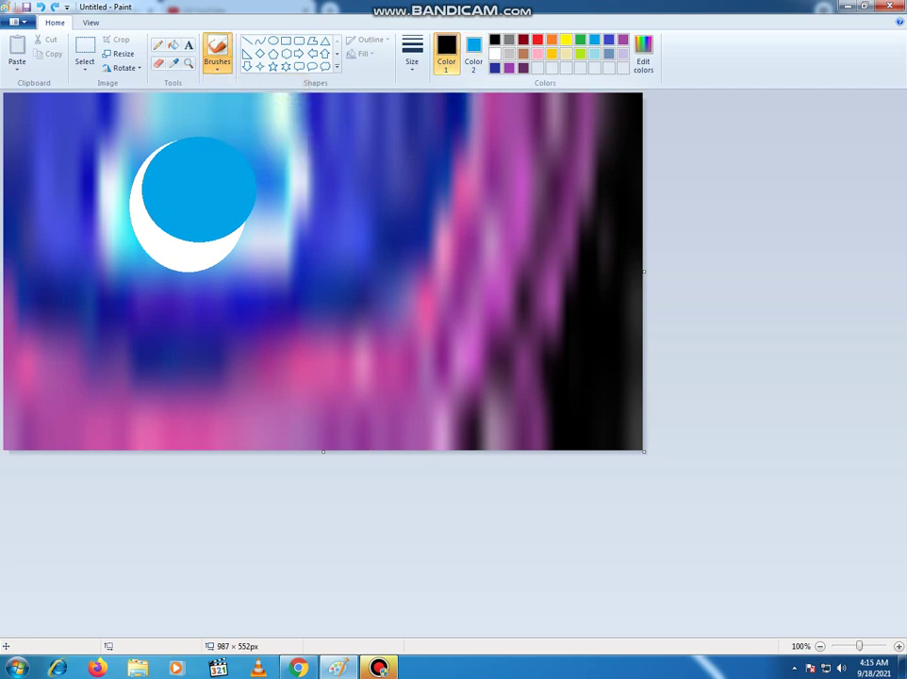
Pick the second-thinnest crayon size and switch to the standard round brush
{"action": "left_click", "coordinate": [412, 52]}
{"action": "left_click", "coordinate": [441, 114]}
{"action": "left_click", "coordinate": [217, 62]}
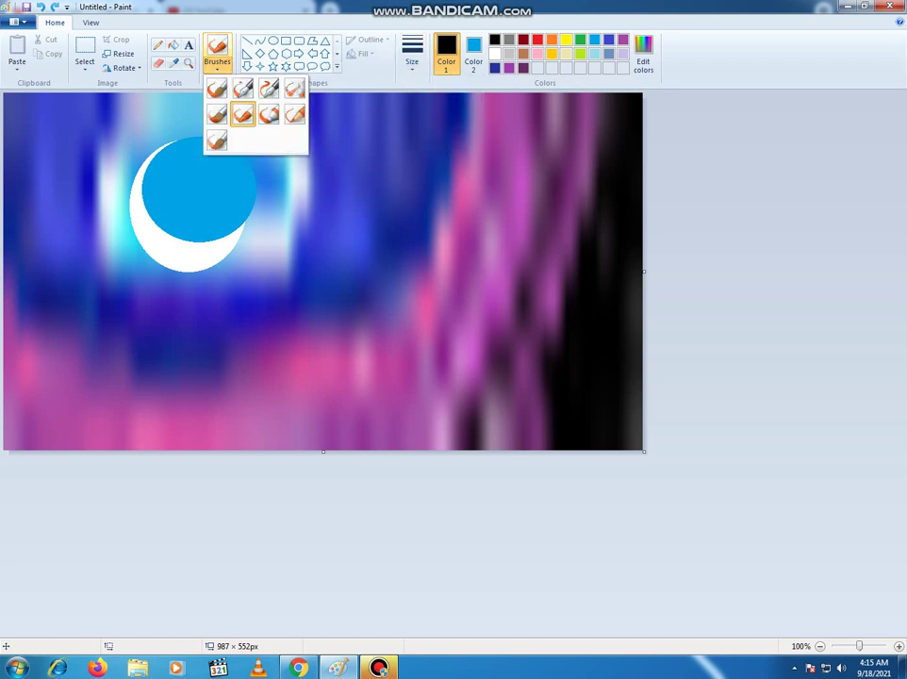
{"action": "left_click", "coordinate": [217, 87]}
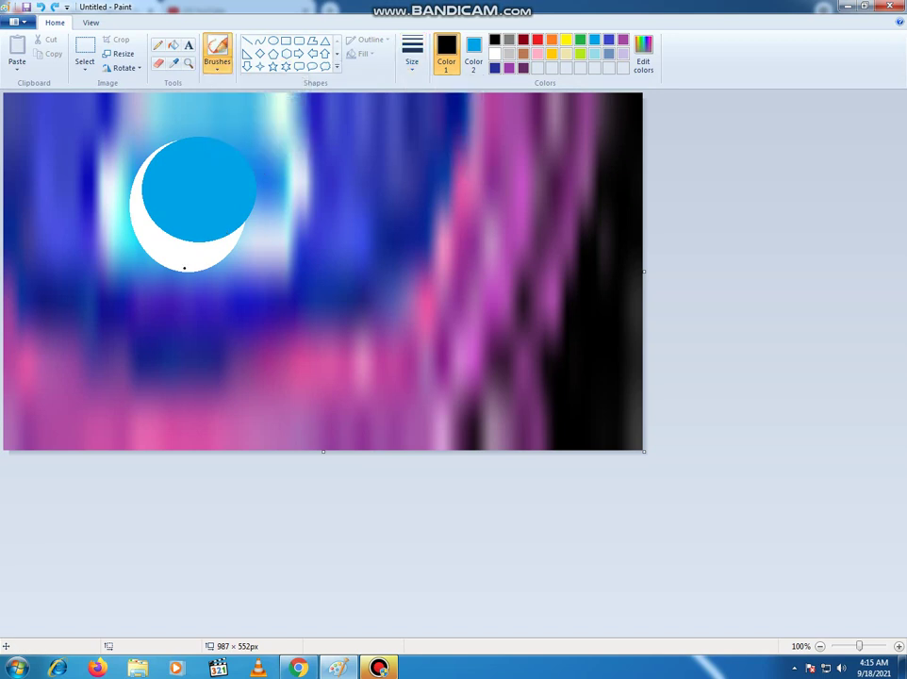
Paint a short horizontal black stroke with the Watercolor brush near the painting's lower-left edge and undo it
{"action": "left_click", "coordinate": [413, 51]}
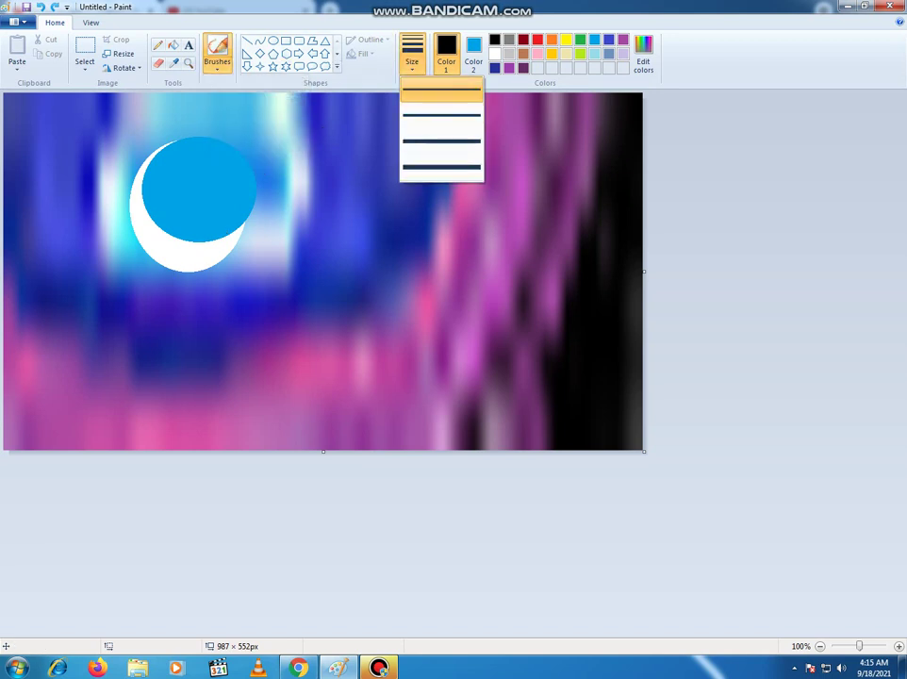
{"action": "left_click", "coordinate": [217, 63]}
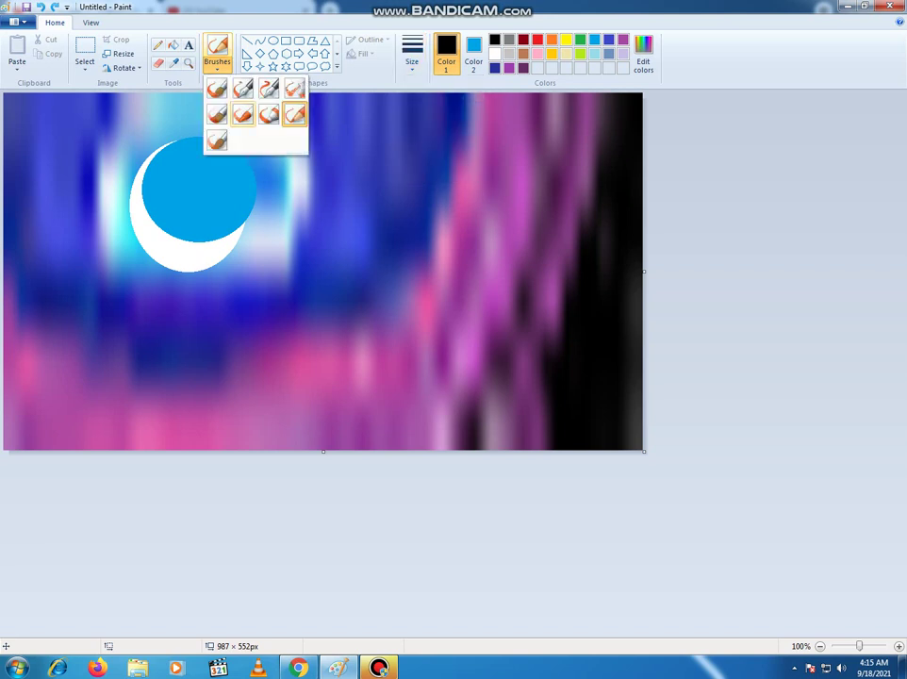
{"action": "left_click", "coordinate": [218, 141]}
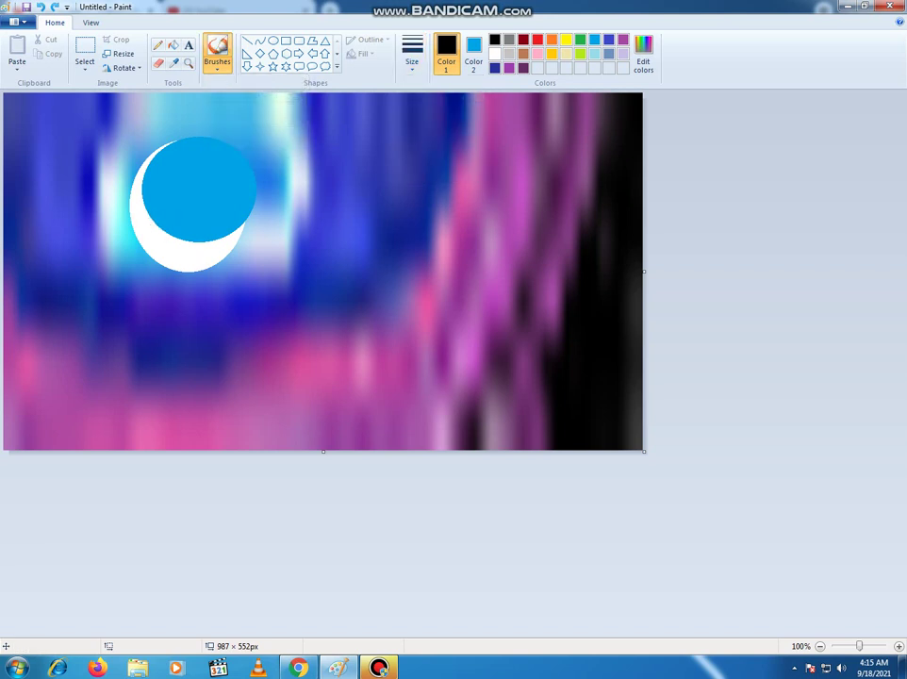
{"action": "left_click_drag", "start_coordinate": [11, 355], "coordinate": [79, 354]}
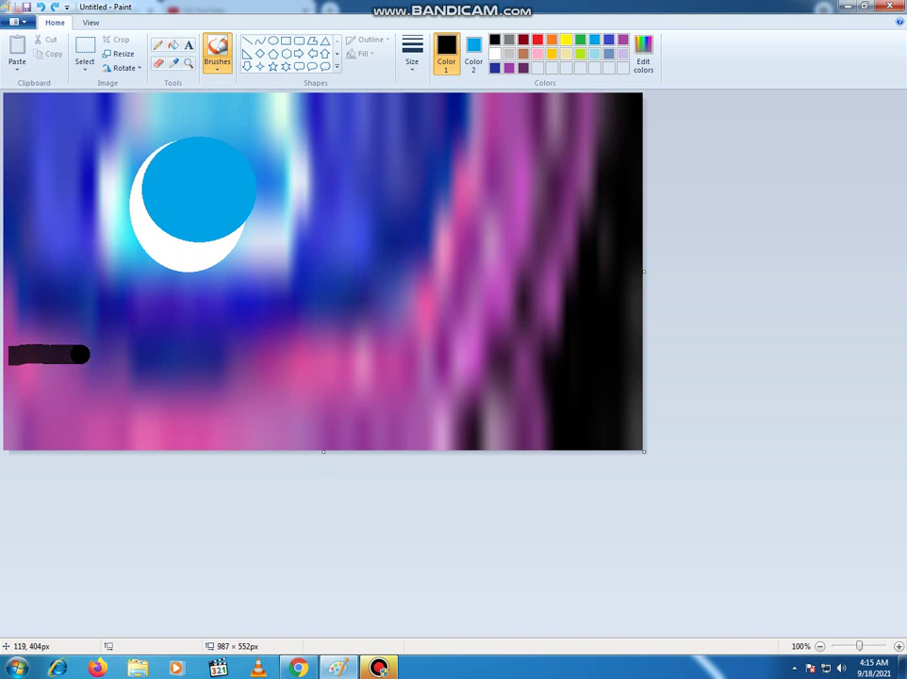
{"action": "left_click", "coordinate": [41, 7]}
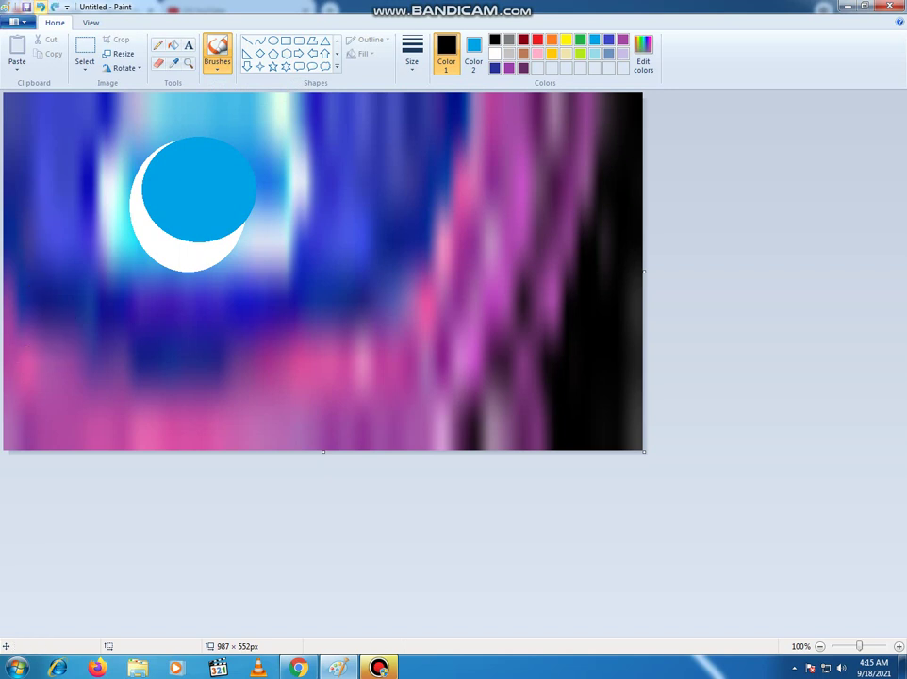